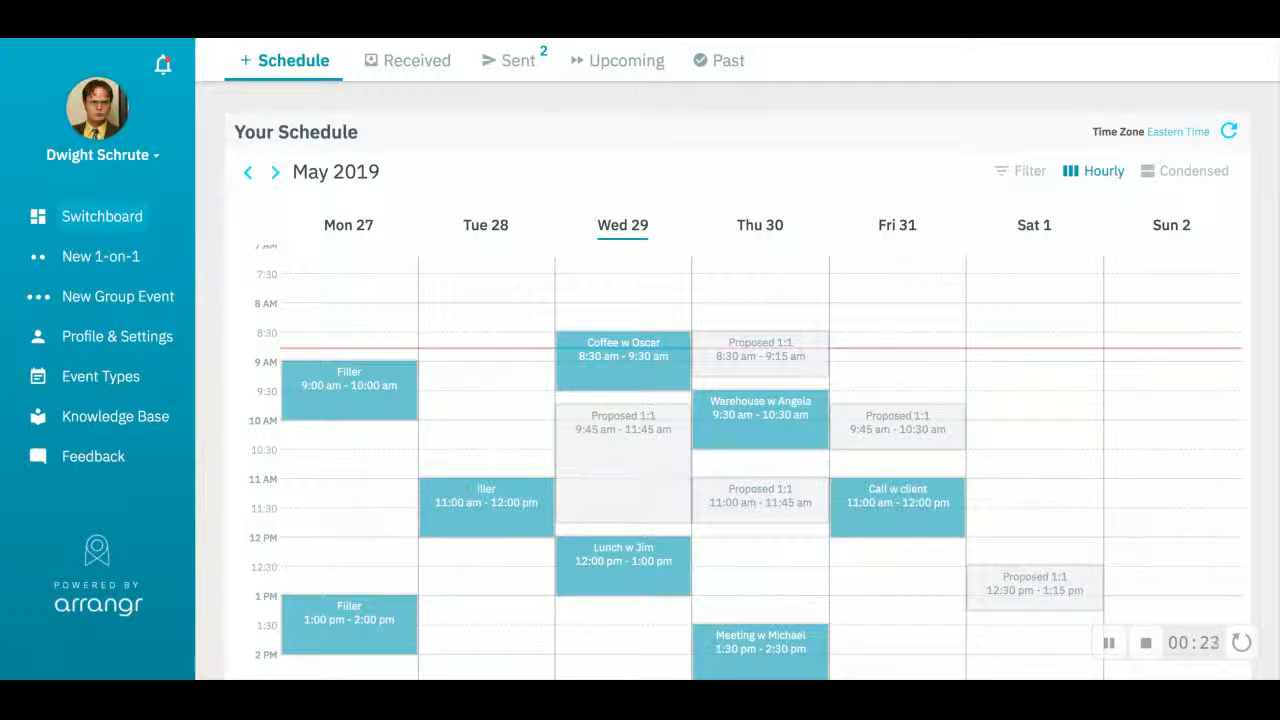
Step: Start a new group event and set it up as a poll for the best Time & Place
{"action": "scroll", "coordinate": [213, 192], "scroll_direction": "down", "scroll_amount": 1}
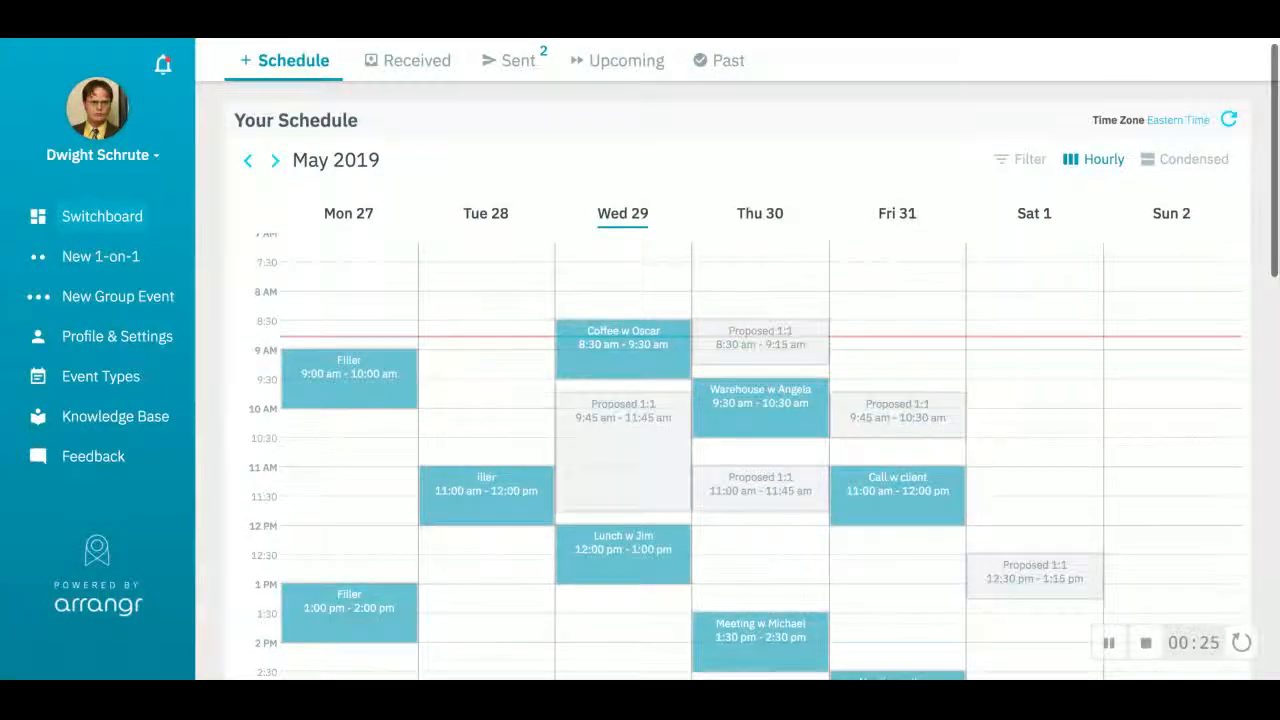
{"action": "scroll", "coordinate": [213, 192], "scroll_direction": "up", "scroll_amount": 1}
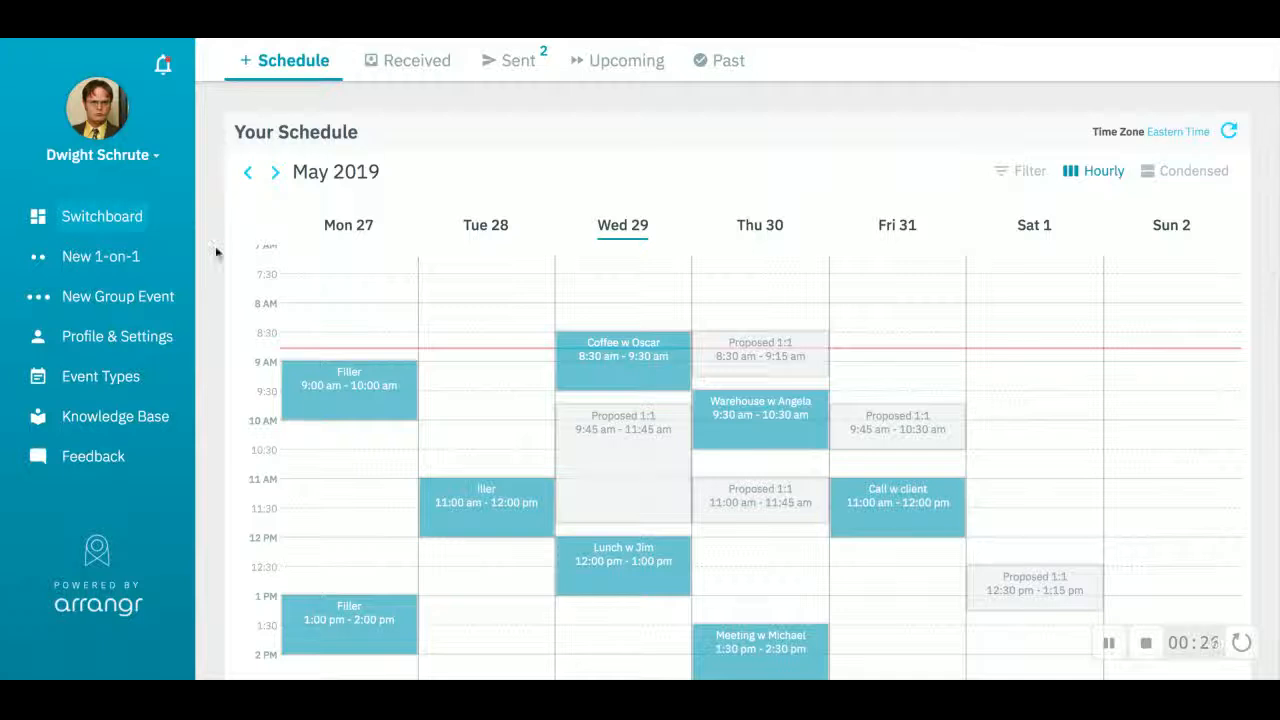
{"action": "left_click", "coordinate": [149, 300]}
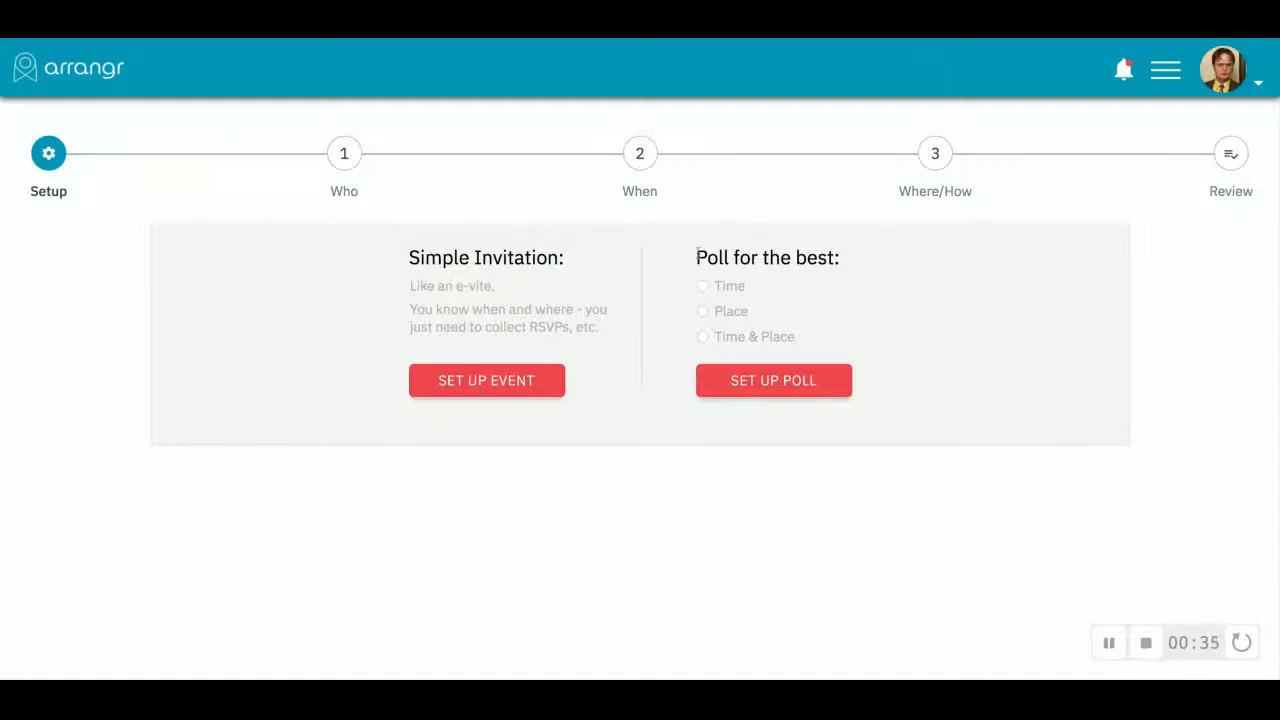
{"action": "left_click_drag", "start_coordinate": [697, 258], "coordinate": [791, 258]}
{"action": "left_click", "coordinate": [784, 256]}
{"action": "left_click", "coordinate": [766, 340]}
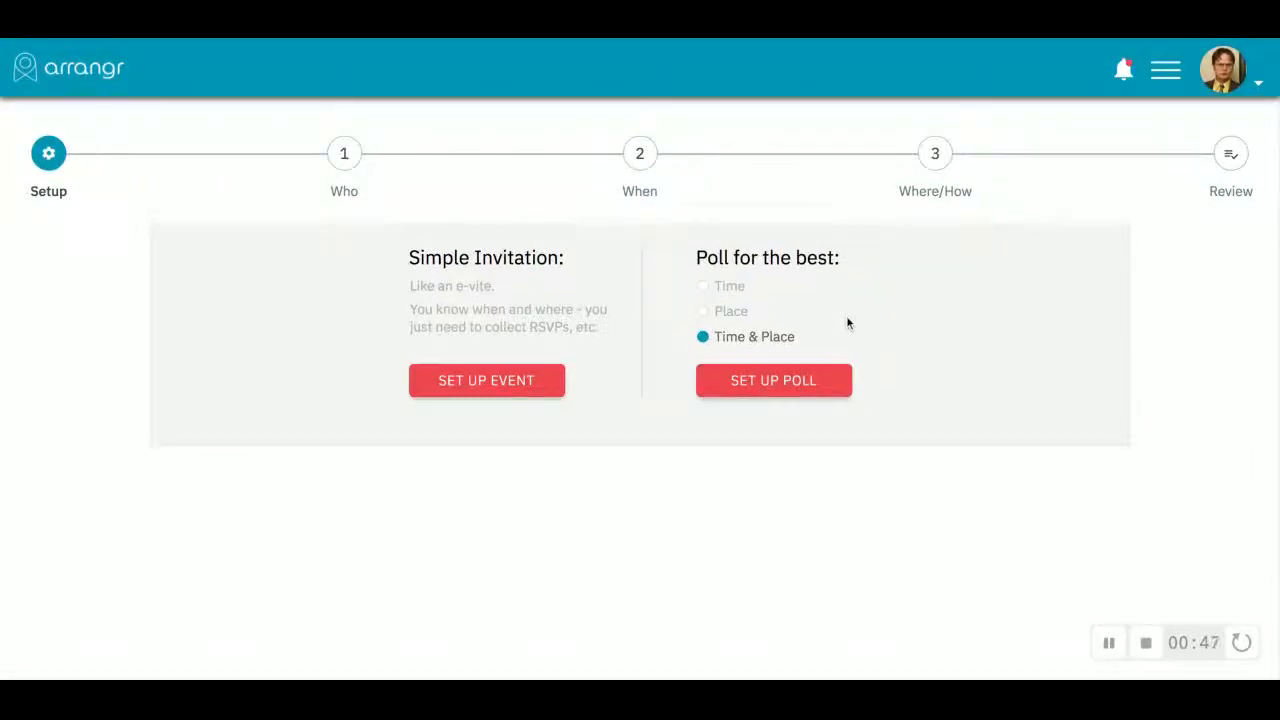
{"action": "left_click", "coordinate": [745, 390]}
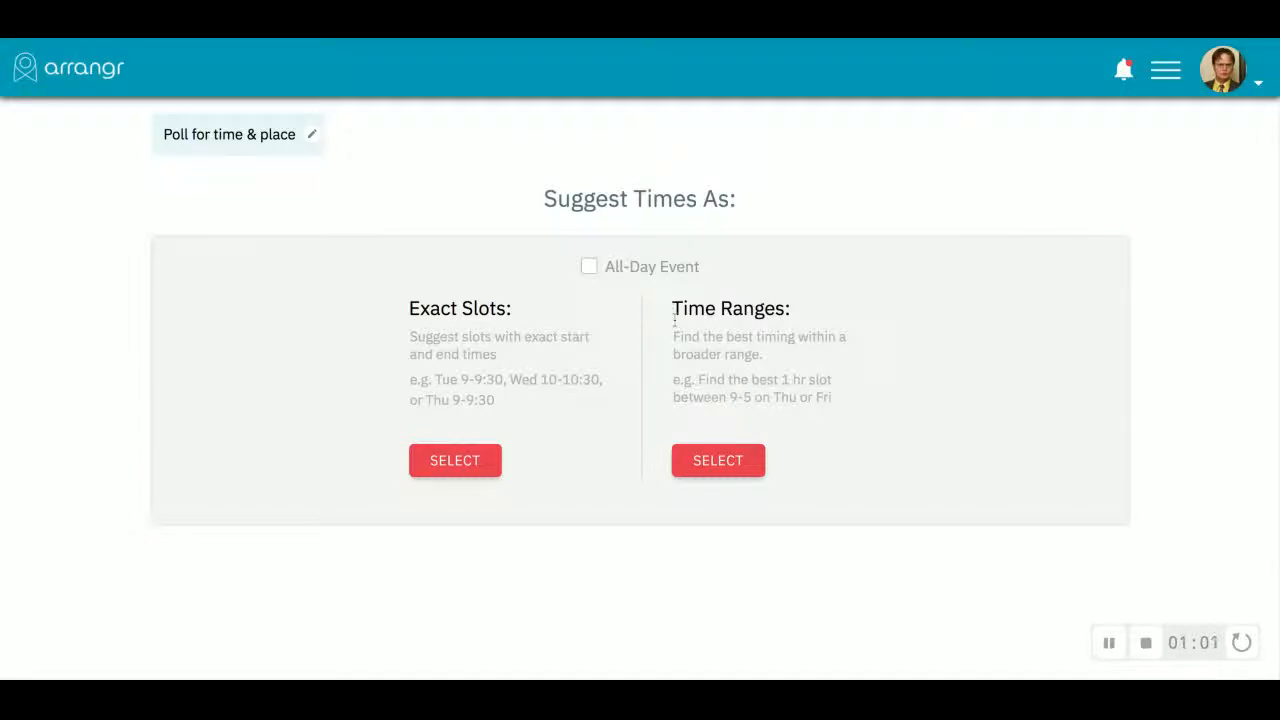
Step: Choose Exact Slots for suggesting times and Allow Maybes as the poll's answer option
{"action": "scroll", "coordinate": [501, 337], "scroll_direction": "down", "scroll_amount": 1}
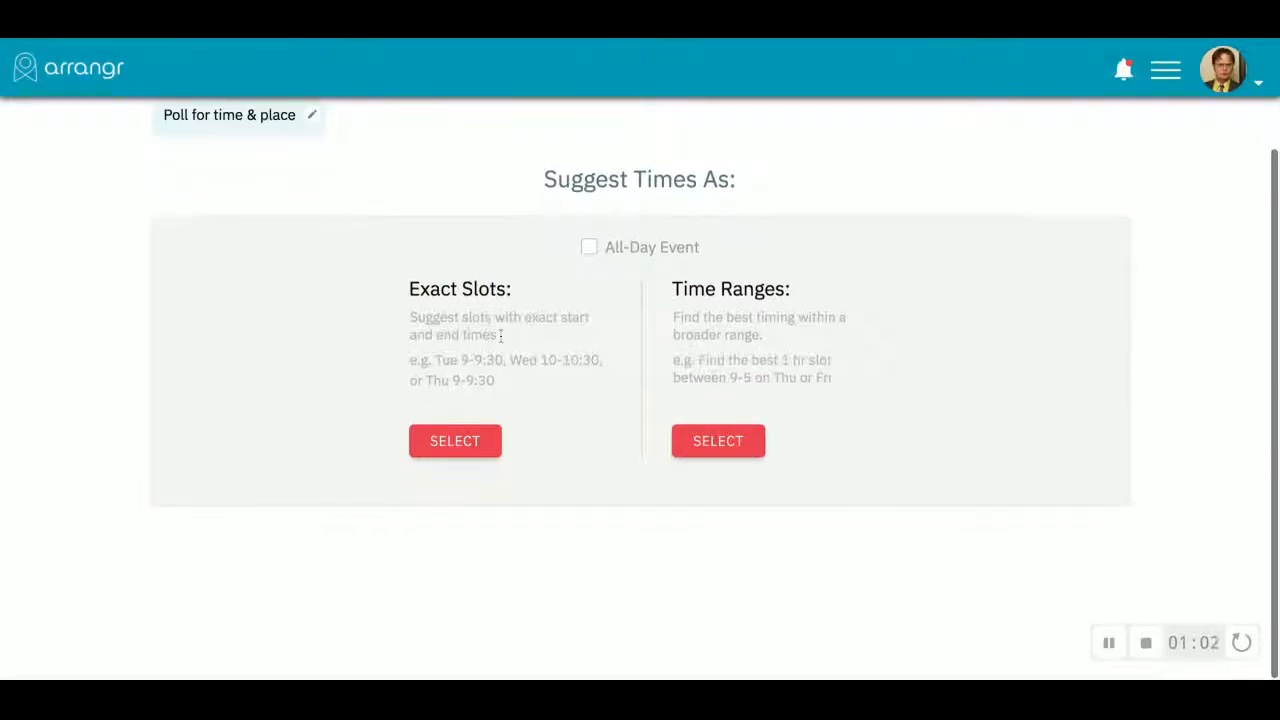
{"action": "left_click", "coordinate": [456, 442]}
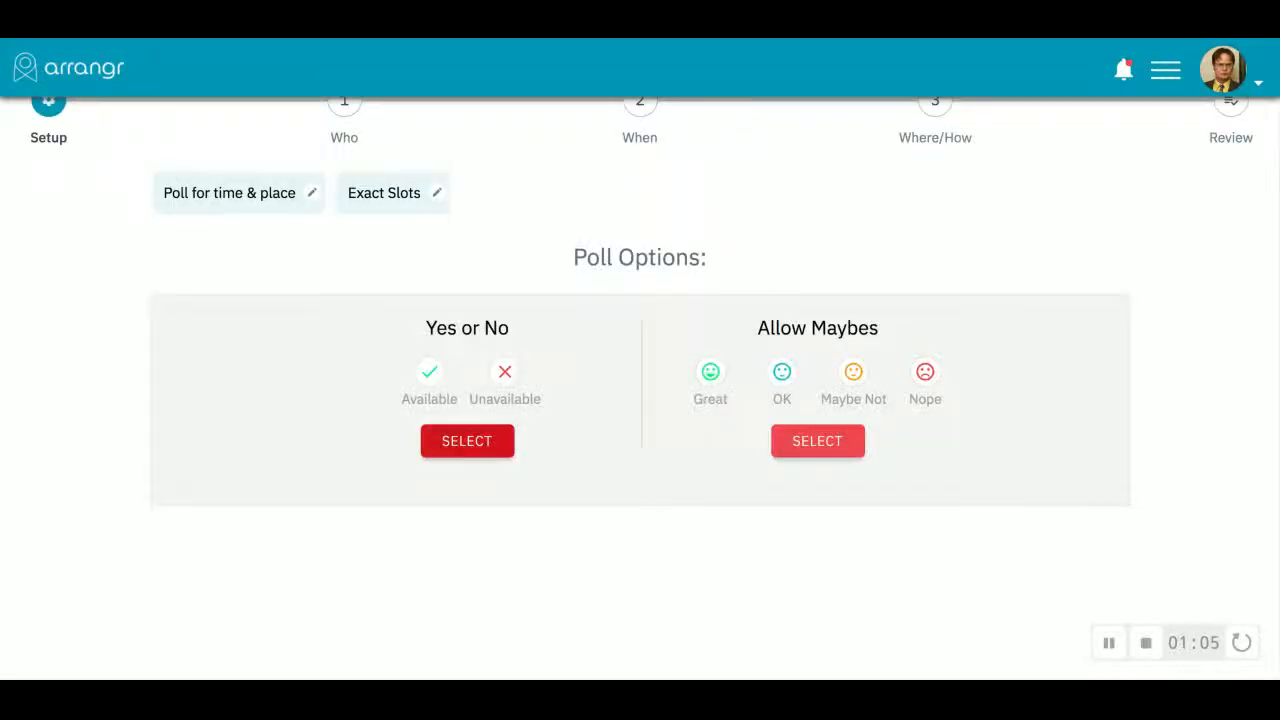
{"action": "scroll", "coordinate": [538, 377], "scroll_direction": "up", "scroll_amount": 1}
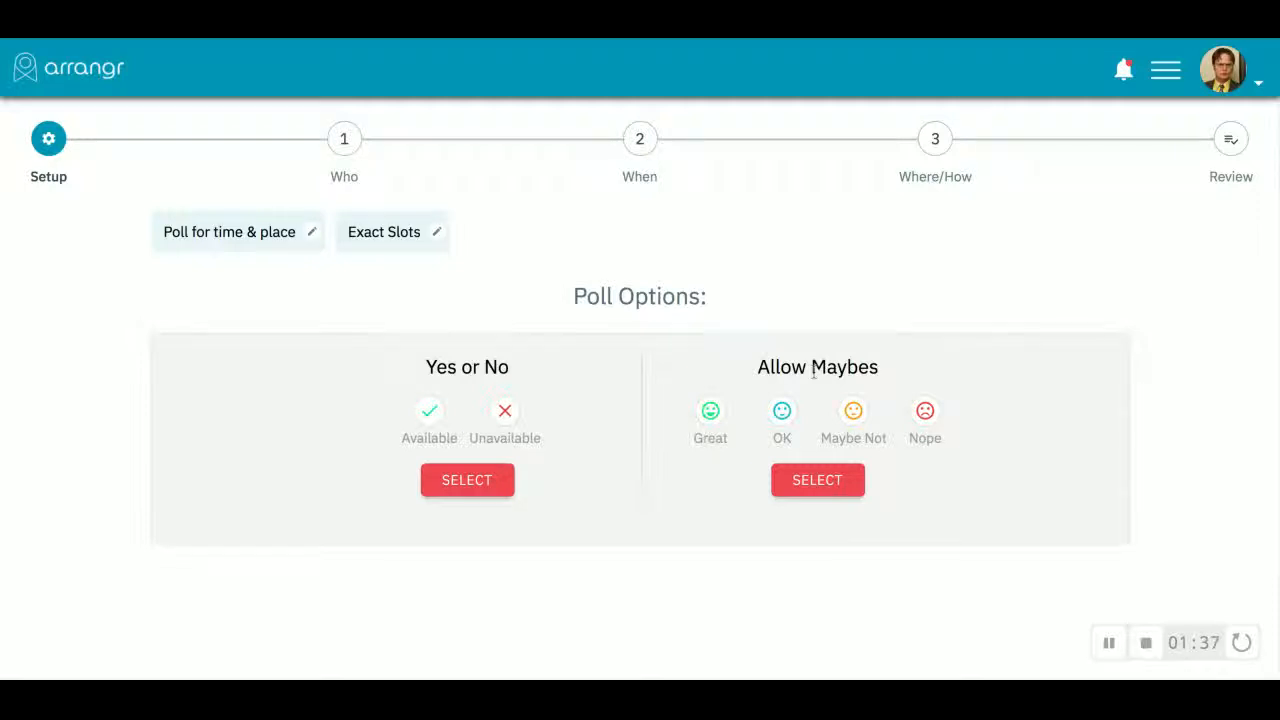
{"action": "scroll", "coordinate": [813, 372], "scroll_direction": "down", "scroll_amount": 1}
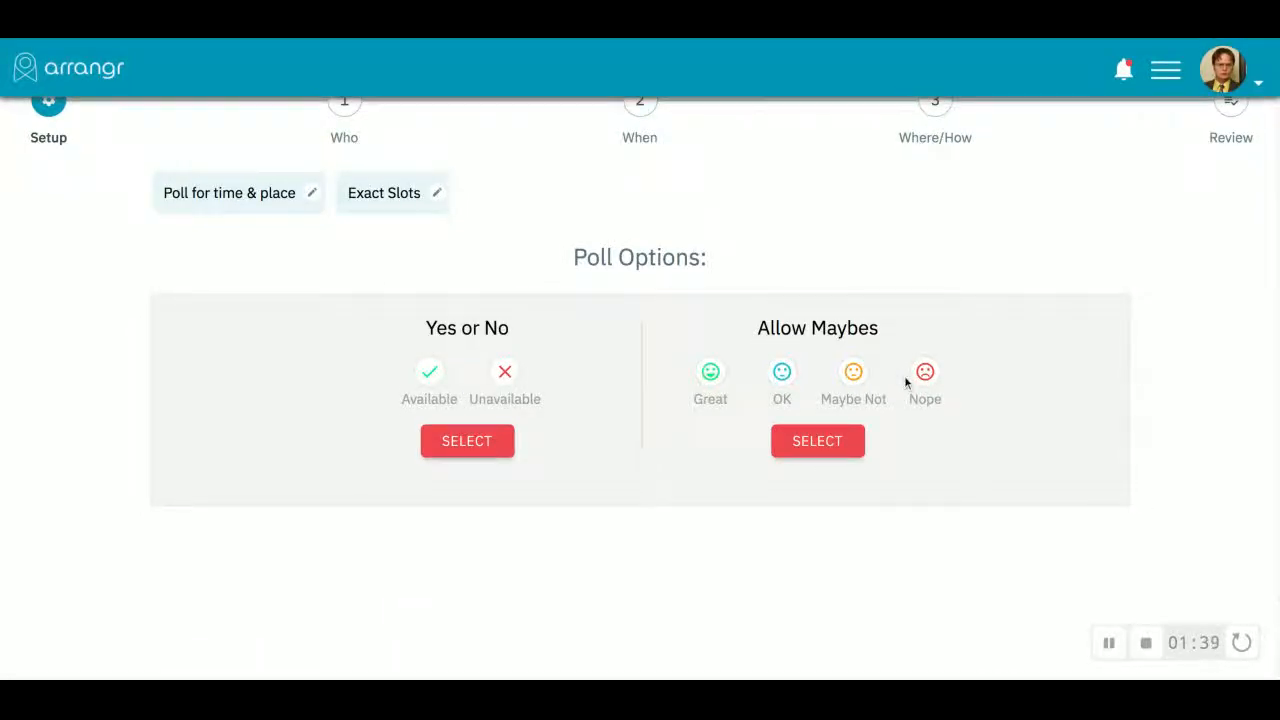
{"action": "left_click", "coordinate": [817, 443]}
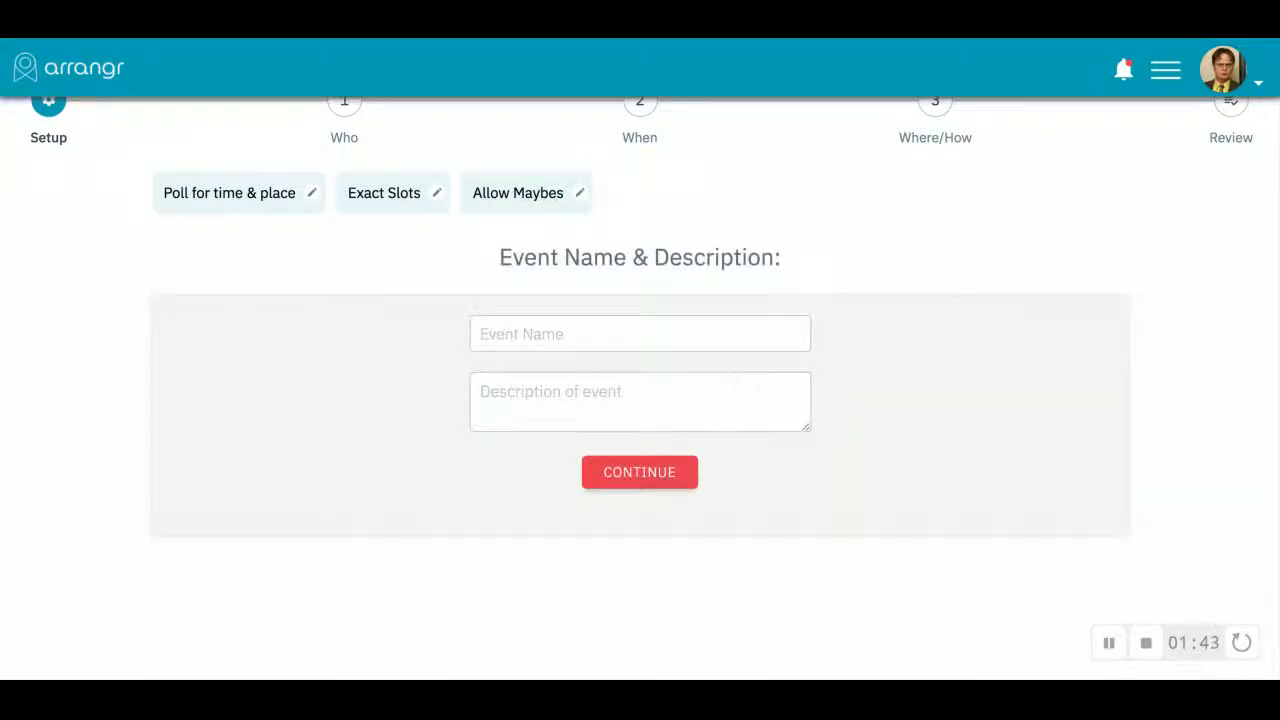
Step: Name the event "Office Holiday Party"
{"action": "left_click", "coordinate": [539, 335]}
{"action": "type", "text": "Office Holiday PArty"}
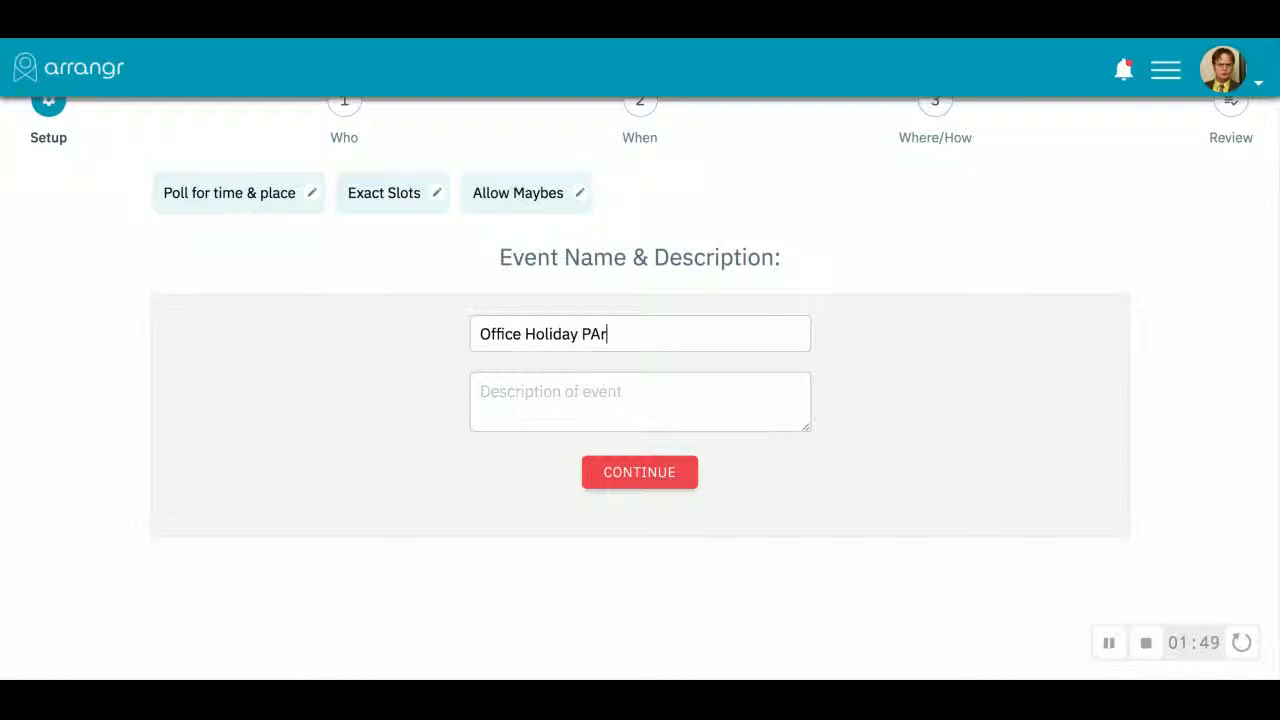
{"action": "key", "text": "BackSpace"}
{"action": "key", "text": "BackSpace"}
{"action": "key", "text": "BackSpace"}
{"action": "key", "text": "BackSpace"}
{"action": "type", "text": "artyC"}
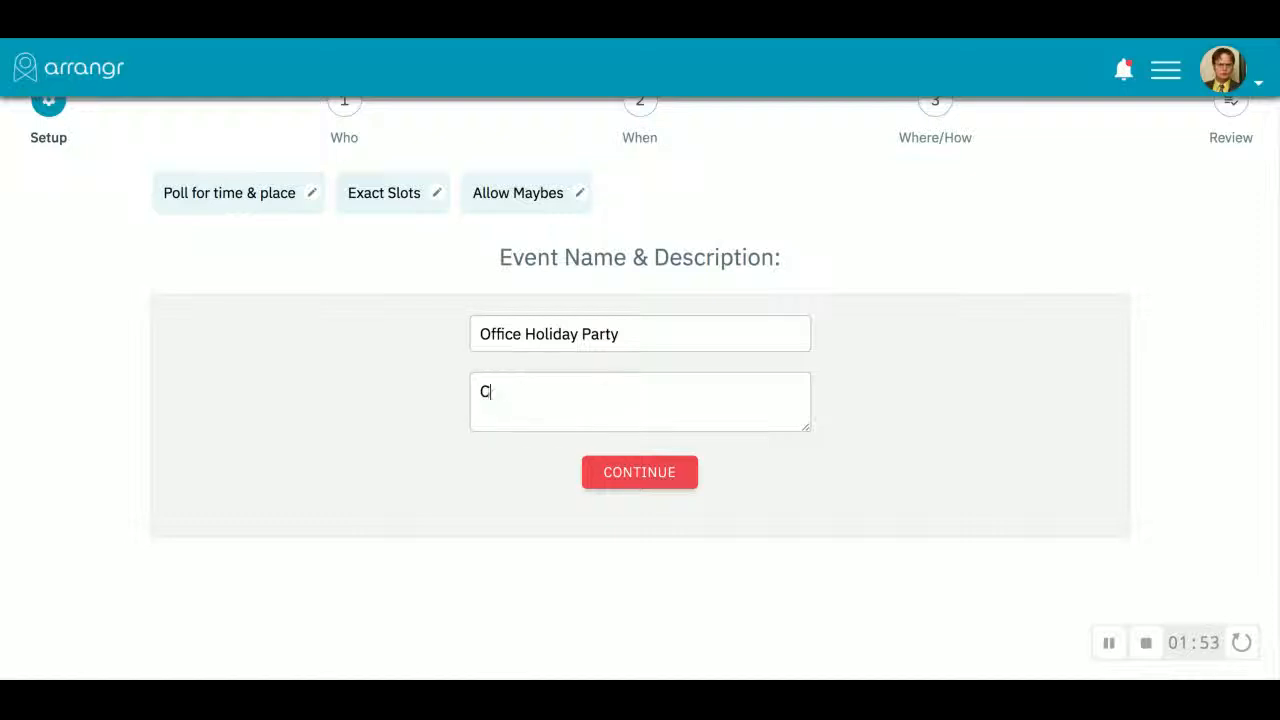
Step: Enter the event description "Celebrate the holiday!" and continue to the invitees
{"action": "type", "text": "elebrate th h"}
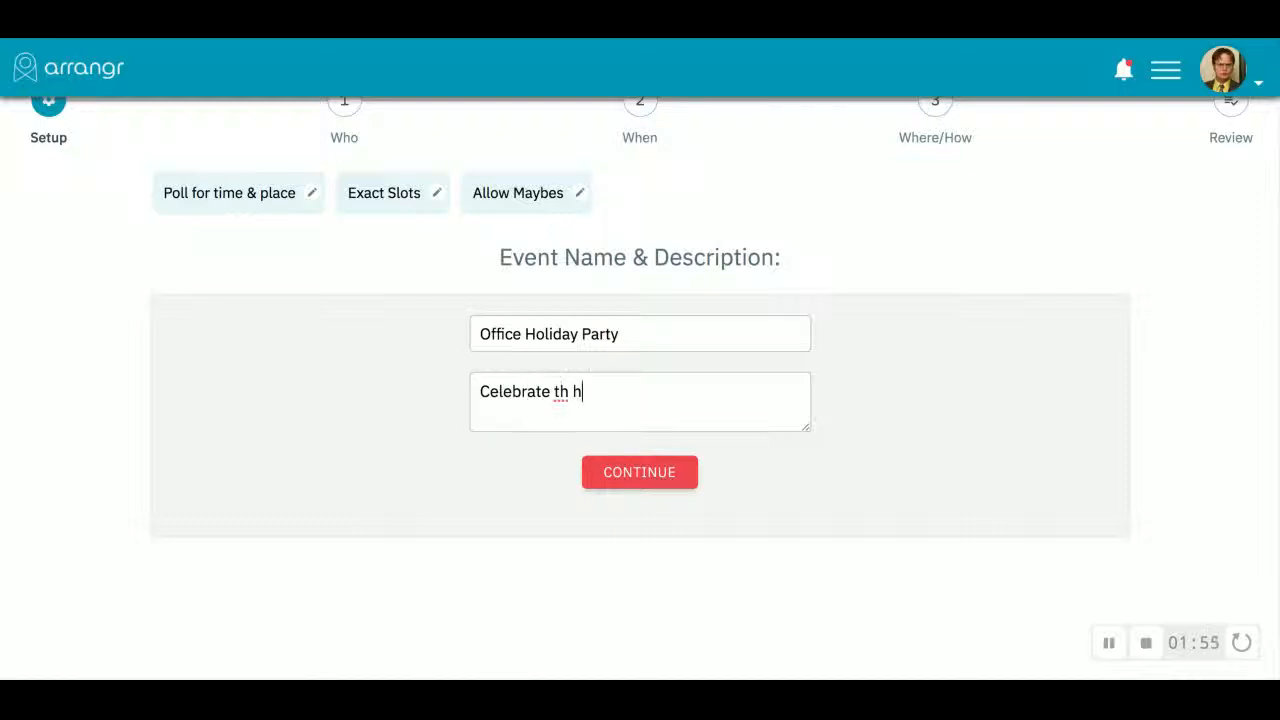
{"action": "key", "text": "BackSpace"}
{"action": "key", "text": "BackSpace"}
{"action": "type", "text": "e holiday!"}
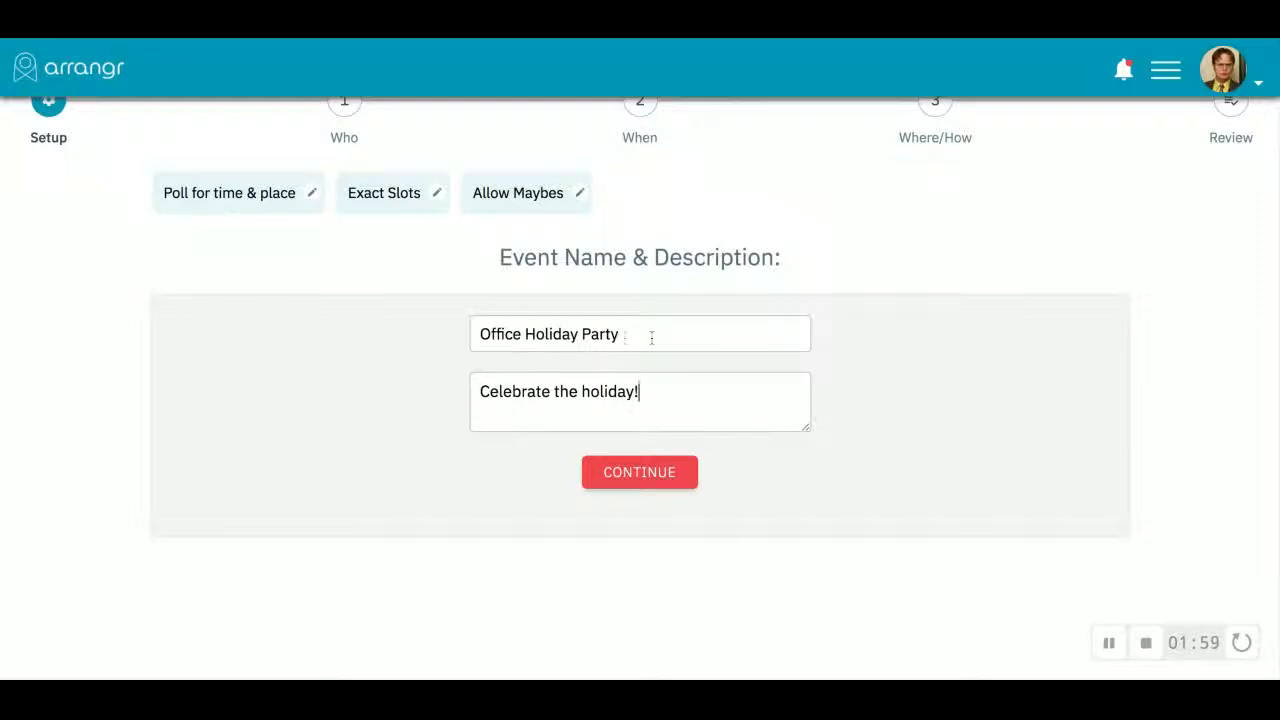
{"action": "left_click", "coordinate": [637, 474]}
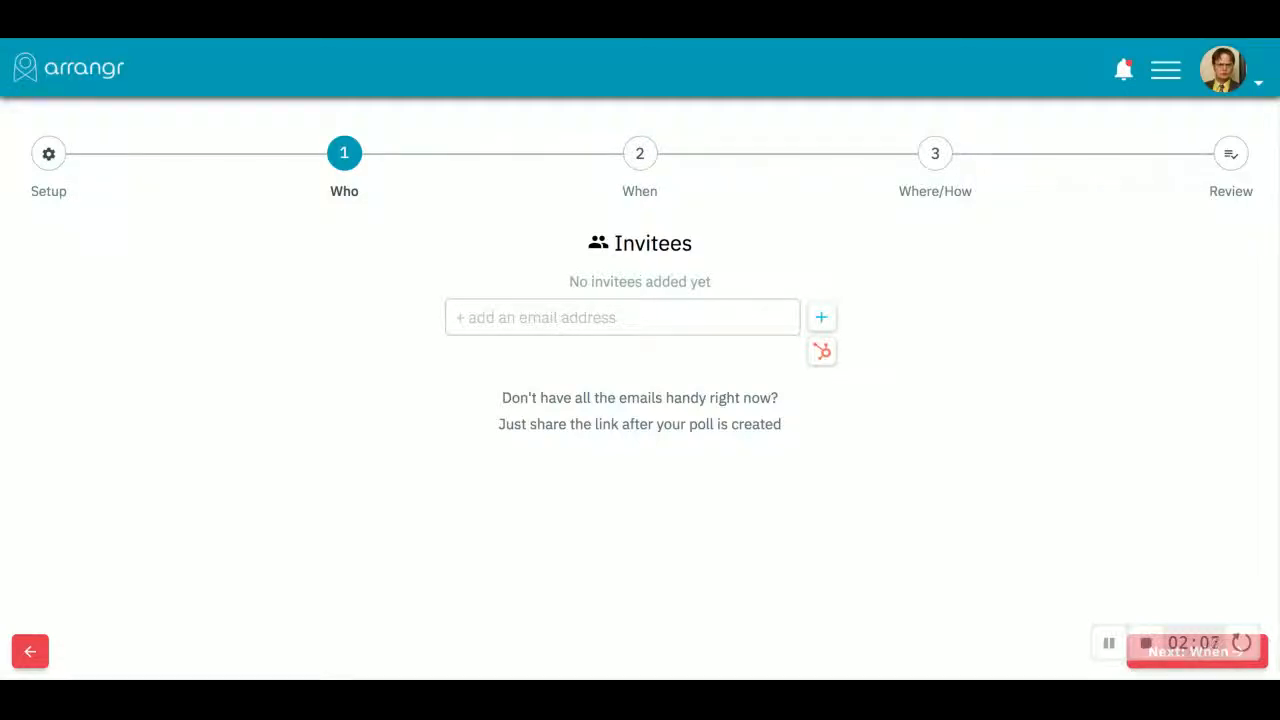
Step: Add the suggested contact as an invitee, and add a second invitee by entering their e-mail address
{"action": "left_click", "coordinate": [608, 320]}
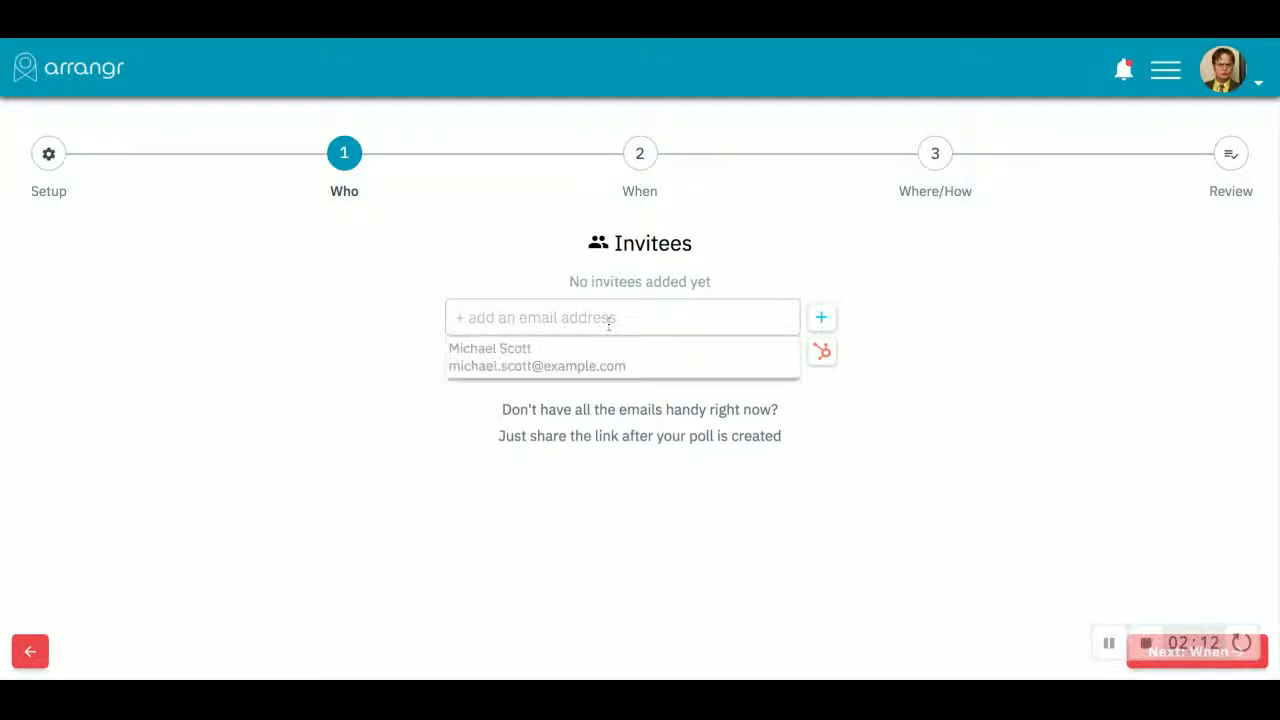
{"action": "left_click", "coordinate": [563, 362]}
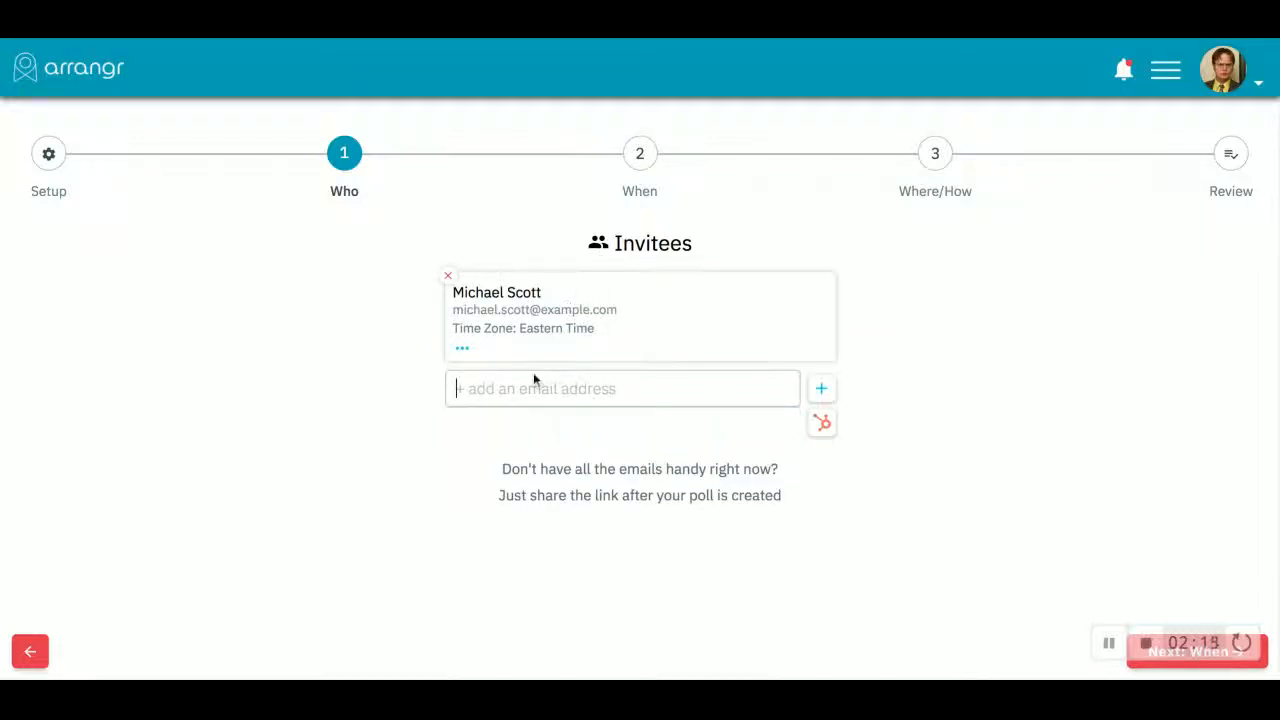
{"action": "type", "text": "jim.h"}
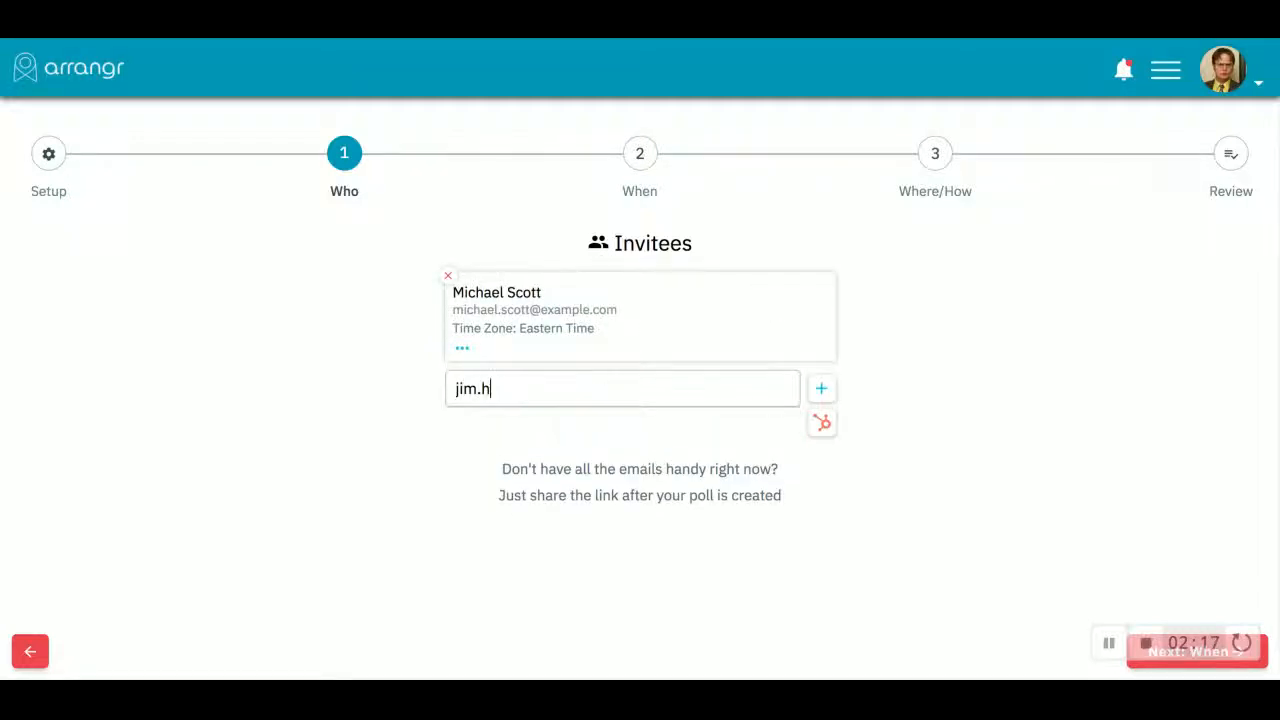
{"action": "type", "text": "alpert@example.com"}
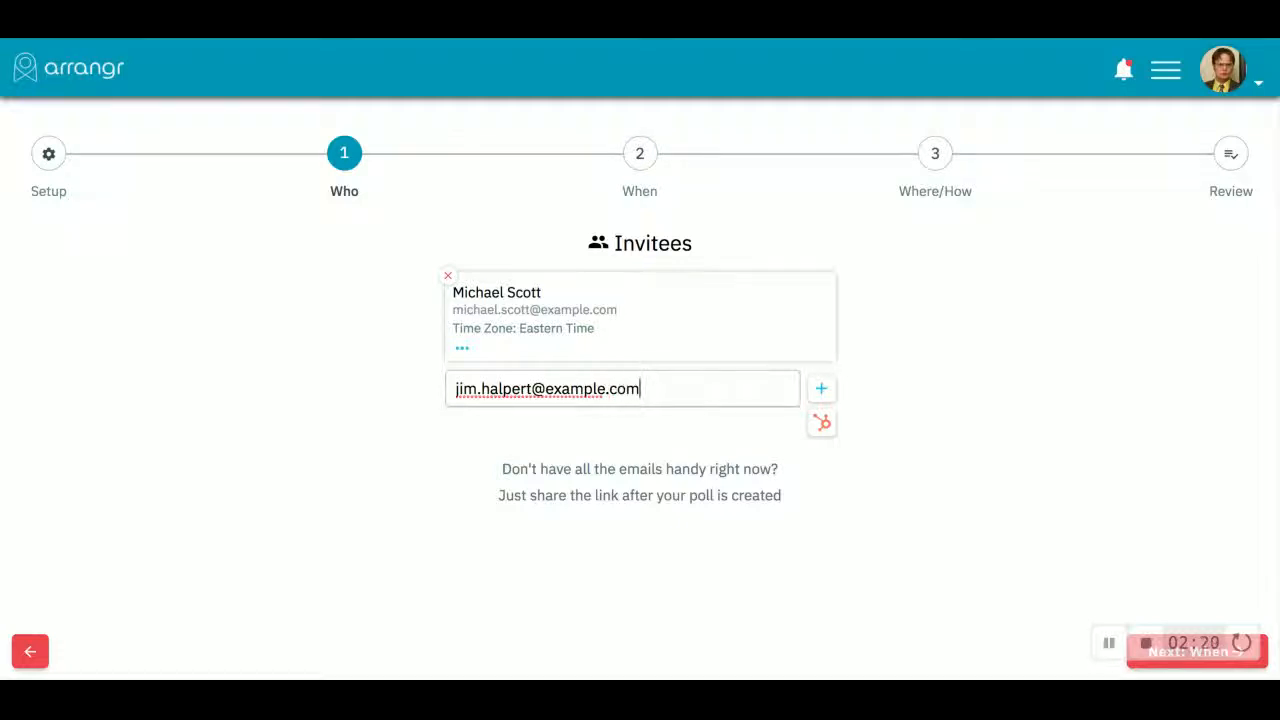
{"action": "key", "text": "Return"}
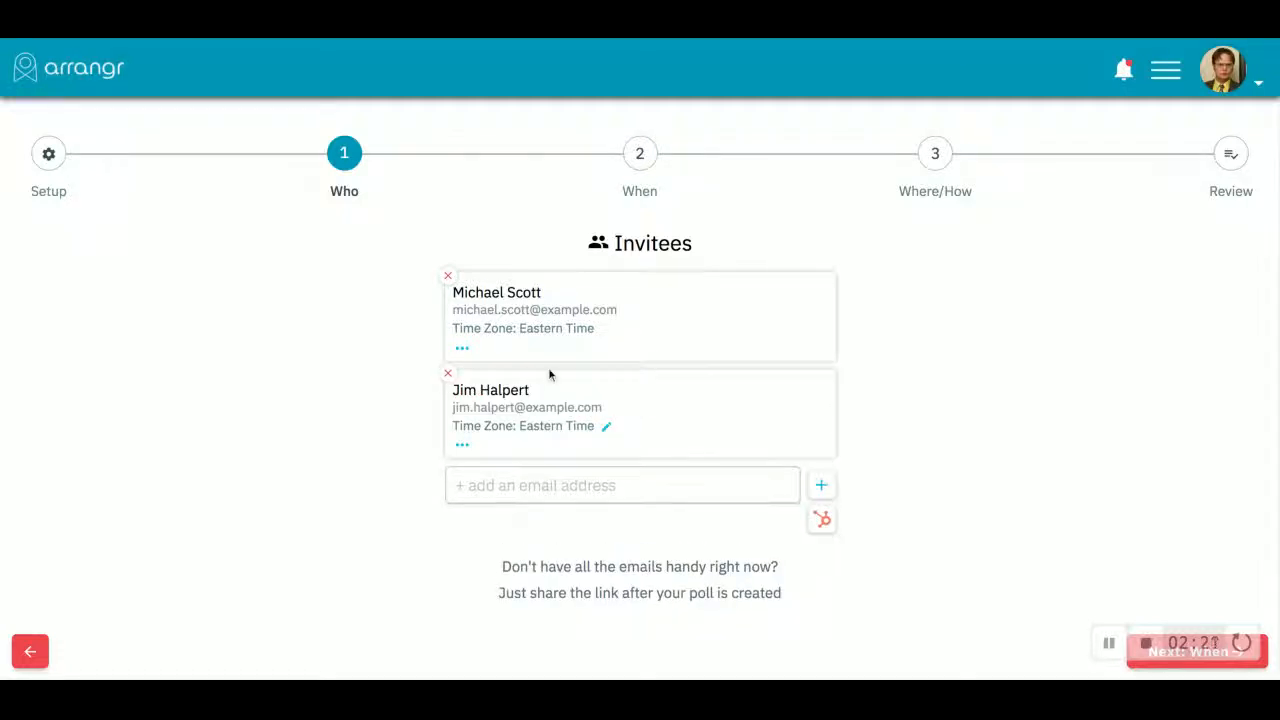
Step: Go on to the When stage and set the meeting length to 3 hours
{"action": "scroll", "coordinate": [625, 318], "scroll_direction": "down", "scroll_amount": 1}
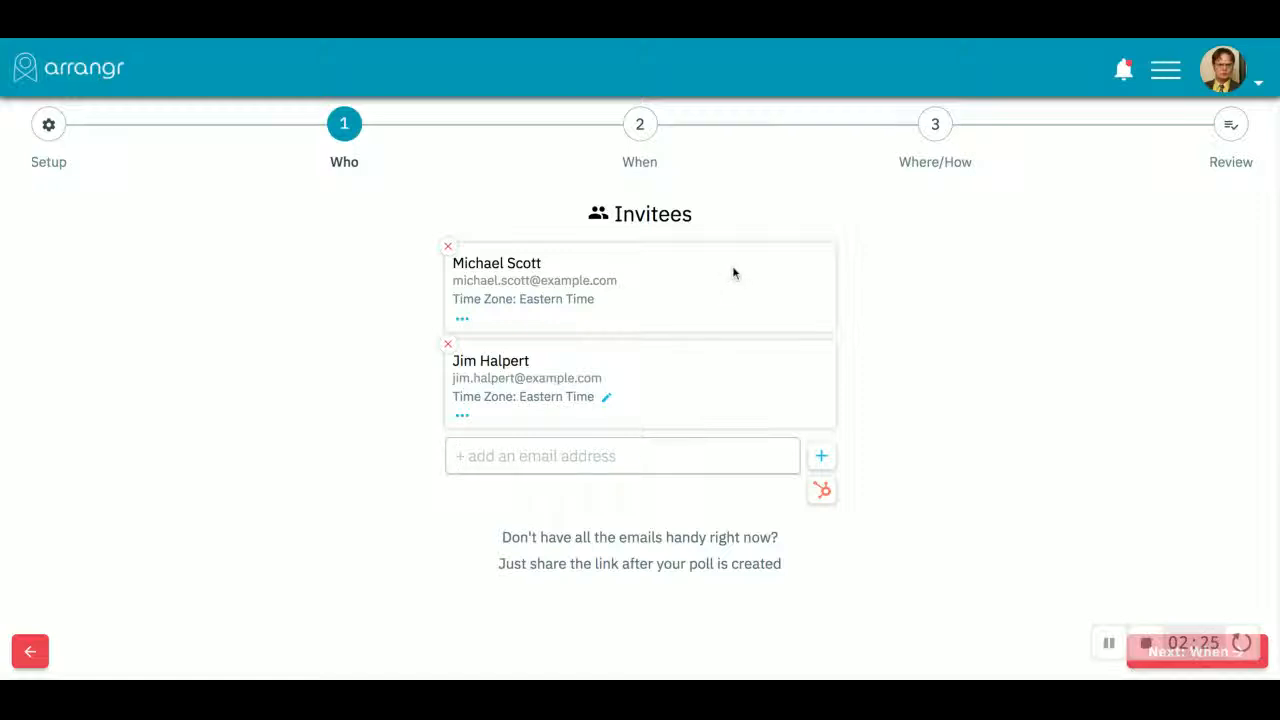
{"action": "scroll", "coordinate": [669, 199], "scroll_direction": "up", "scroll_amount": 1}
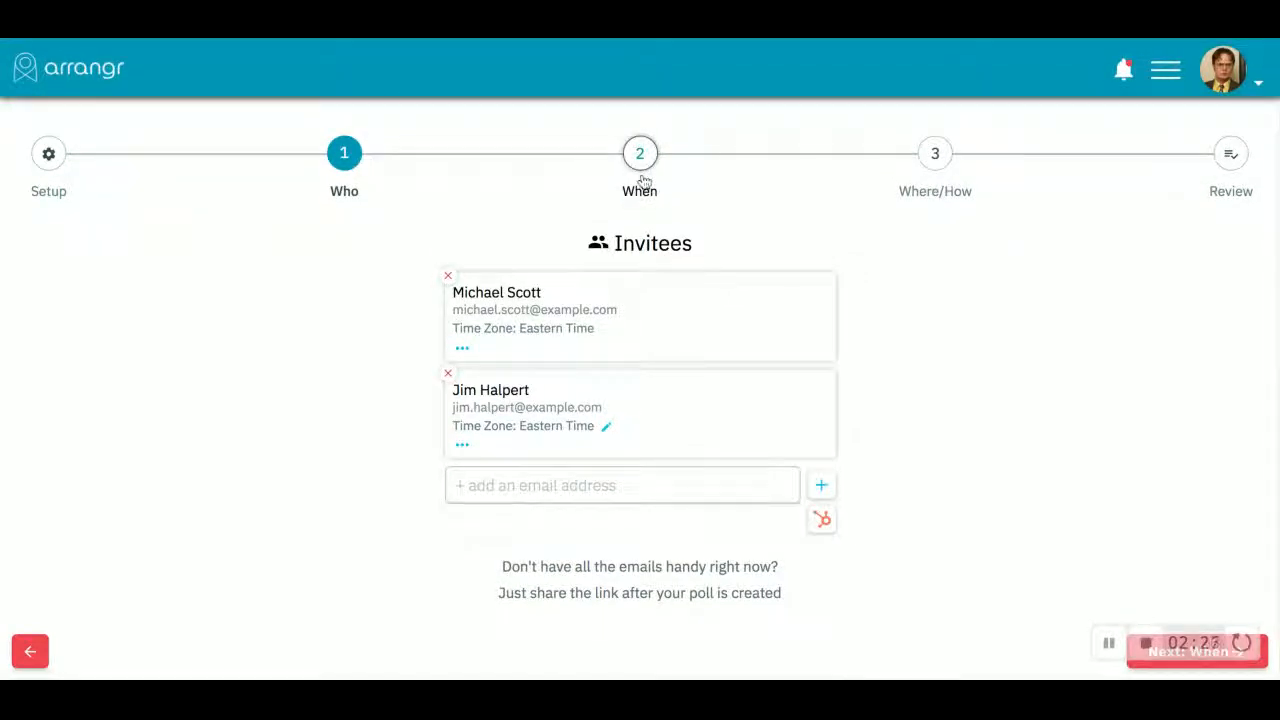
{"action": "left_click", "coordinate": [641, 160]}
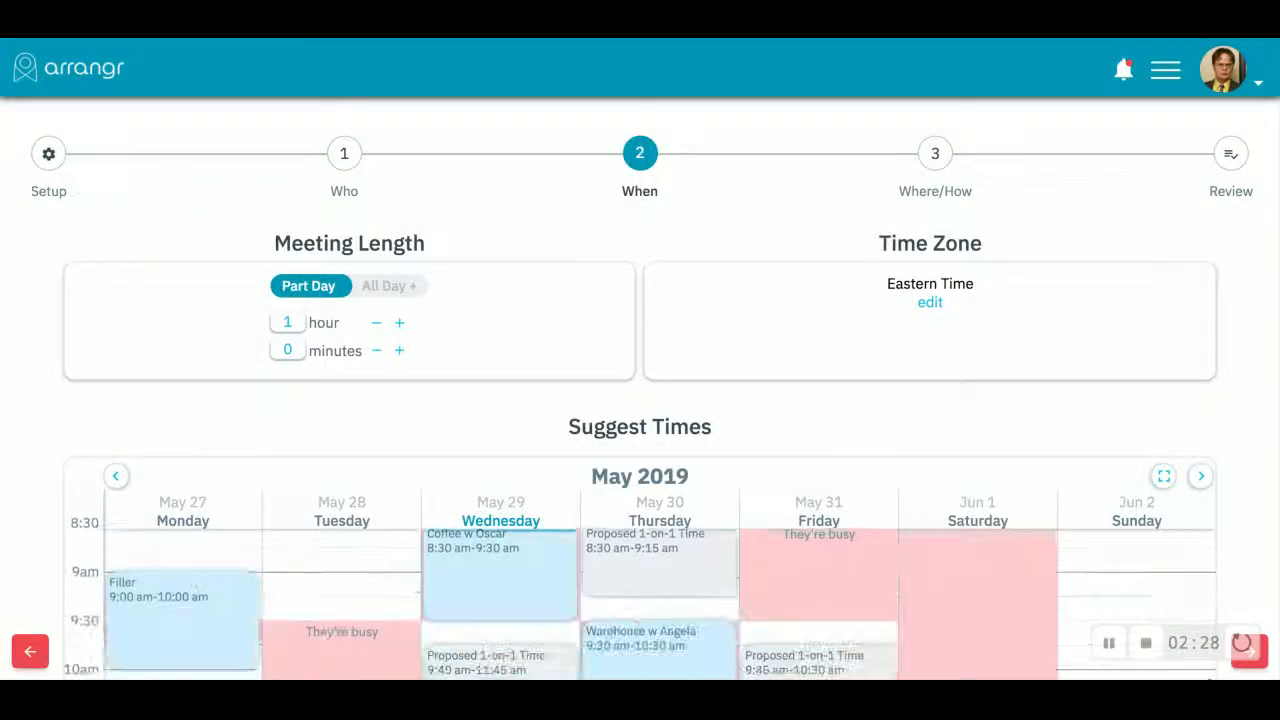
{"action": "left_click", "coordinate": [399, 326]}
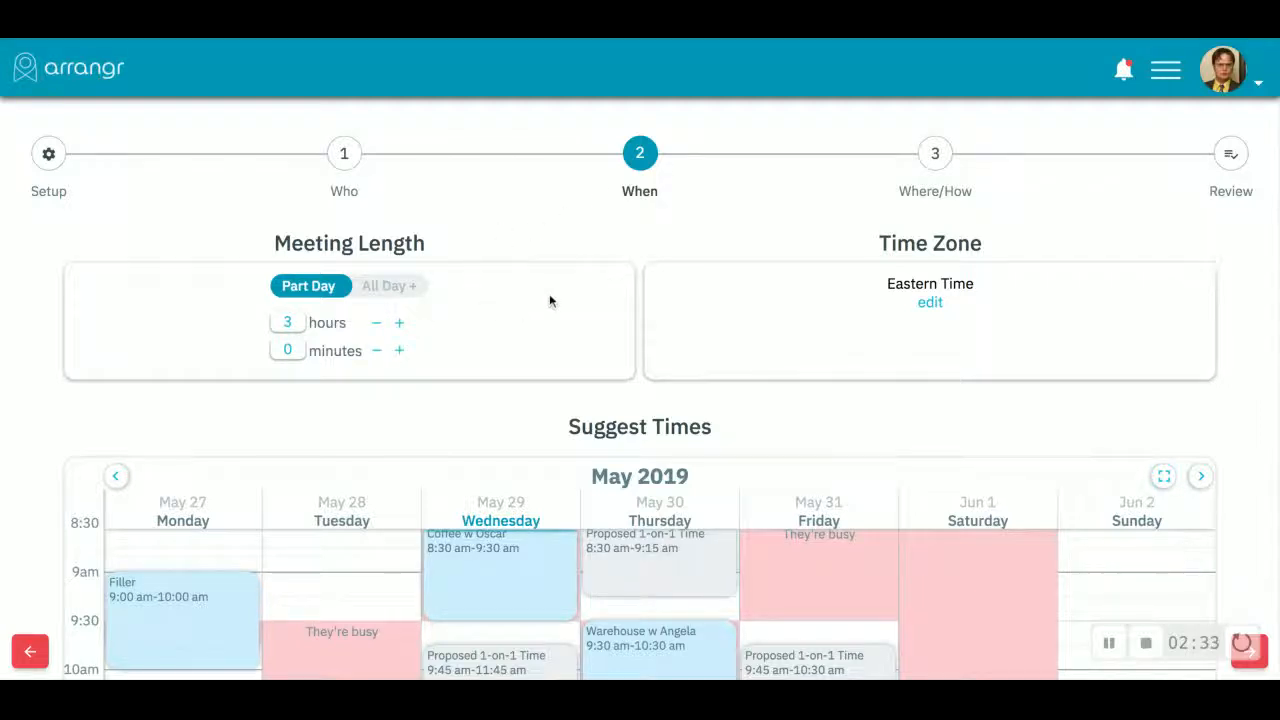
Step: Suggest the slot on Friday, May 31 from 8:00 pm to 11:00 pm in the calendar
{"action": "scroll", "coordinate": [587, 289], "scroll_direction": "down", "scroll_amount": 1}
{"action": "scroll", "coordinate": [684, 232], "scroll_direction": "down", "scroll_amount": 2}
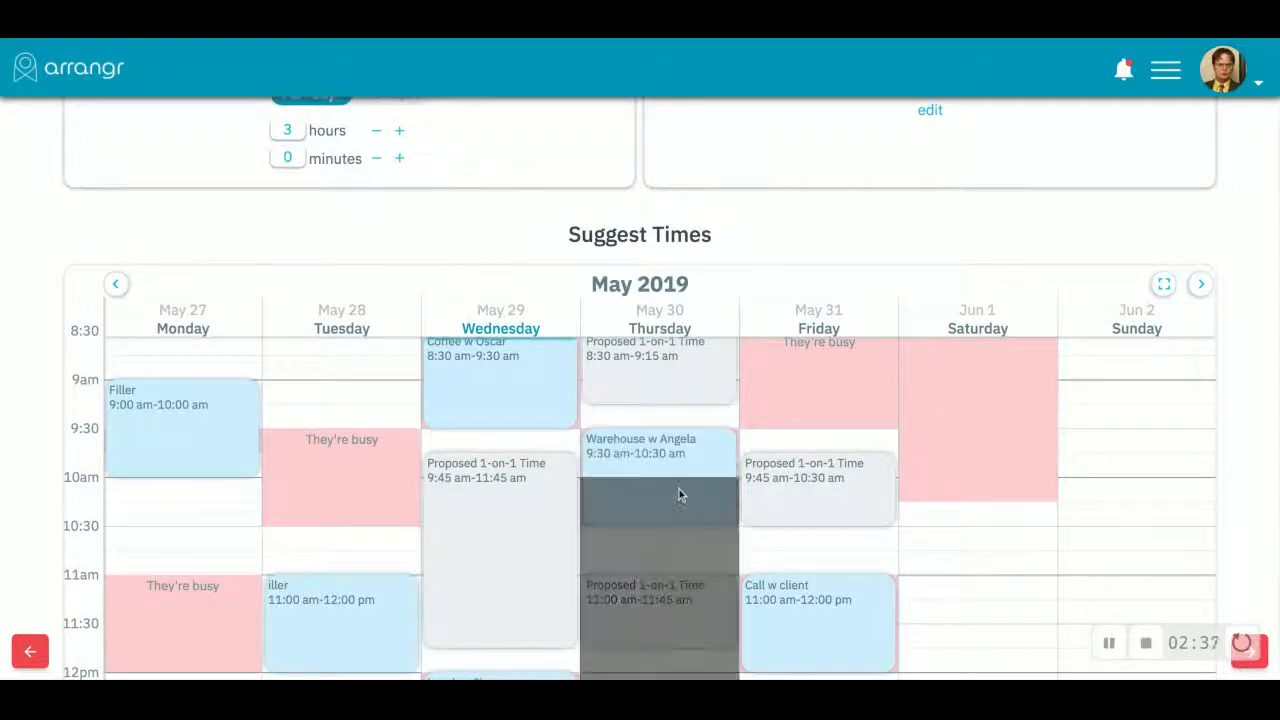
{"action": "scroll", "coordinate": [551, 410], "scroll_direction": "up", "scroll_amount": 2}
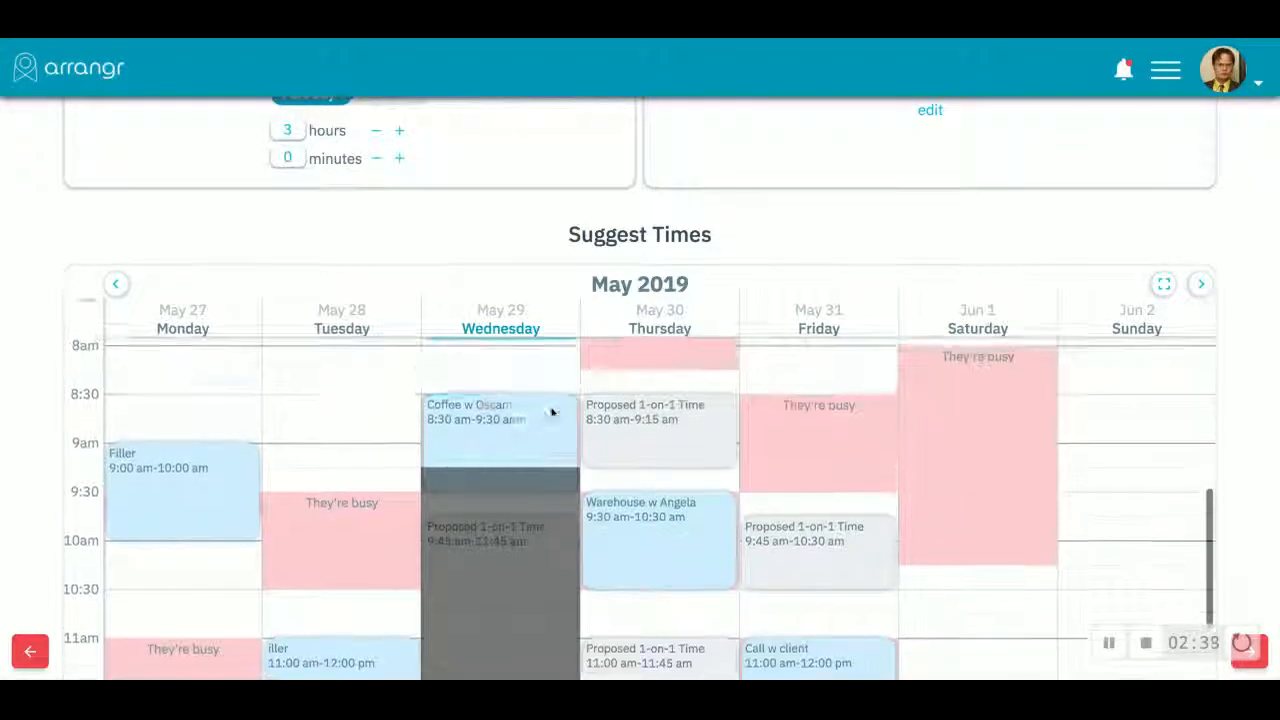
{"action": "scroll", "coordinate": [549, 459], "scroll_direction": "down", "scroll_amount": 1}
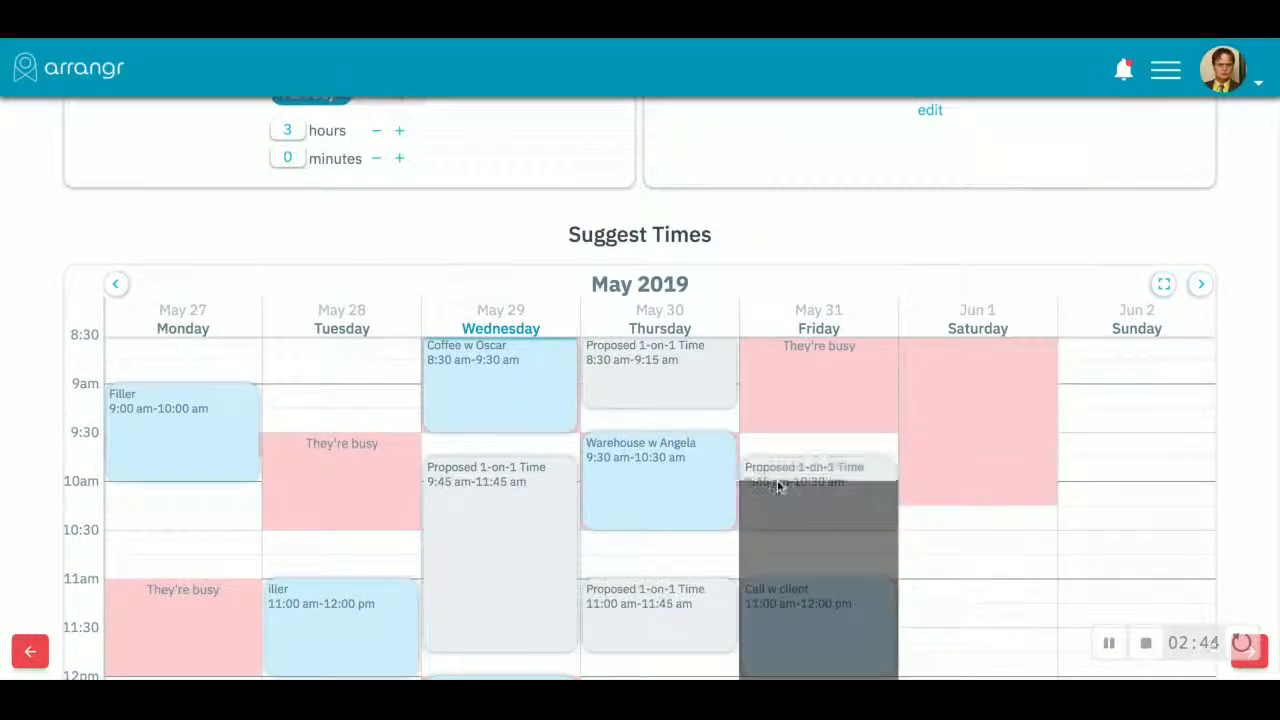
{"action": "scroll", "coordinate": [651, 435], "scroll_direction": "down", "scroll_amount": 1}
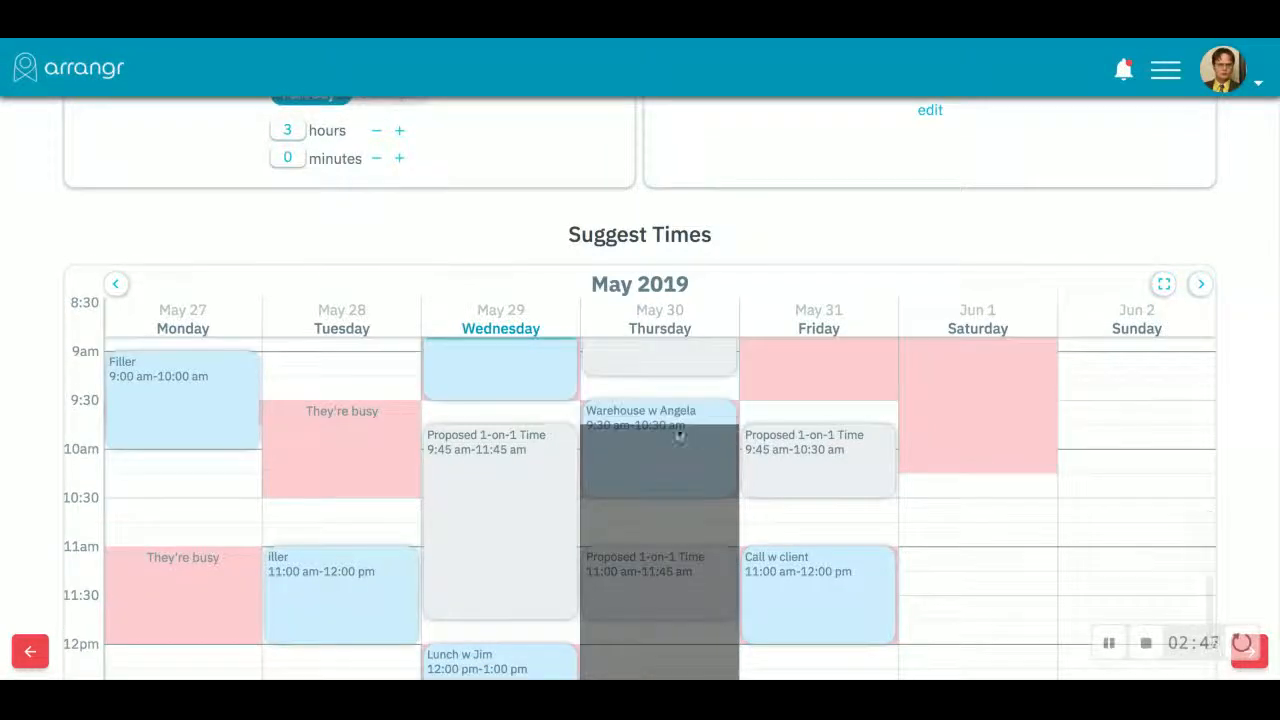
{"action": "scroll", "coordinate": [630, 450], "scroll_direction": "up", "scroll_amount": 3}
{"action": "scroll", "coordinate": [725, 425], "scroll_direction": "down", "scroll_amount": 2}
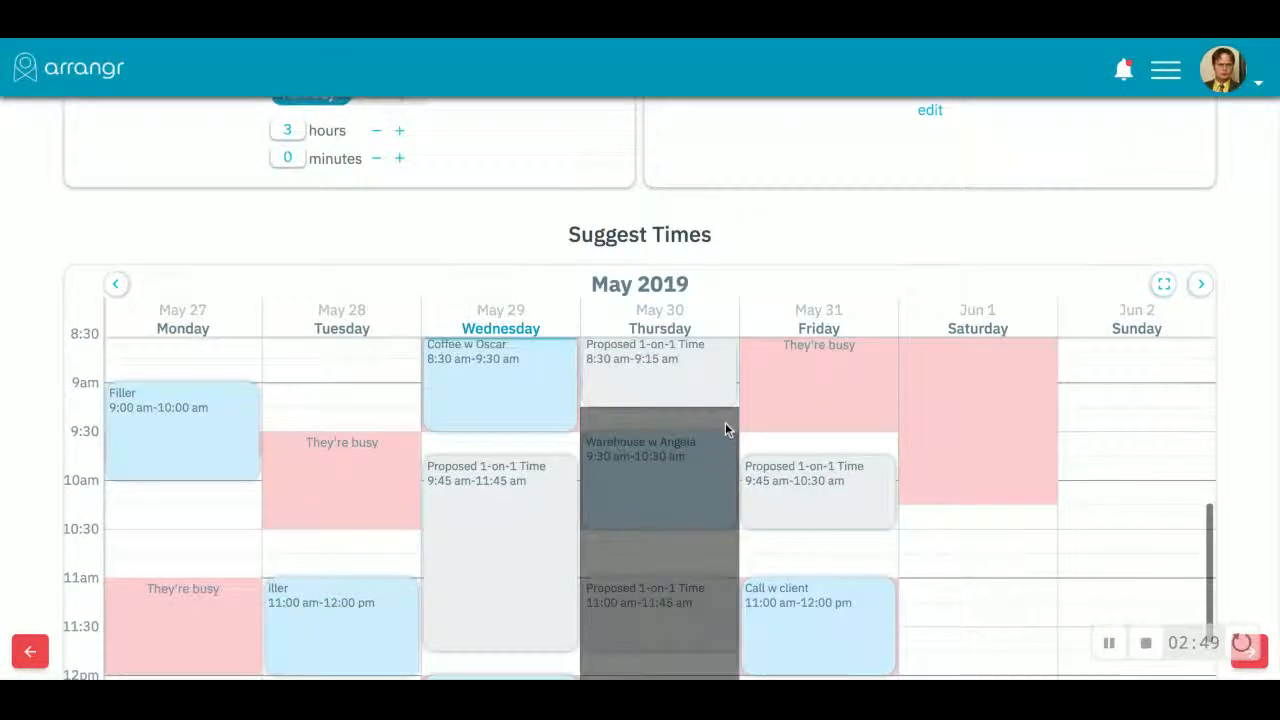
{"action": "scroll", "coordinate": [774, 405], "scroll_direction": "down", "scroll_amount": 4}
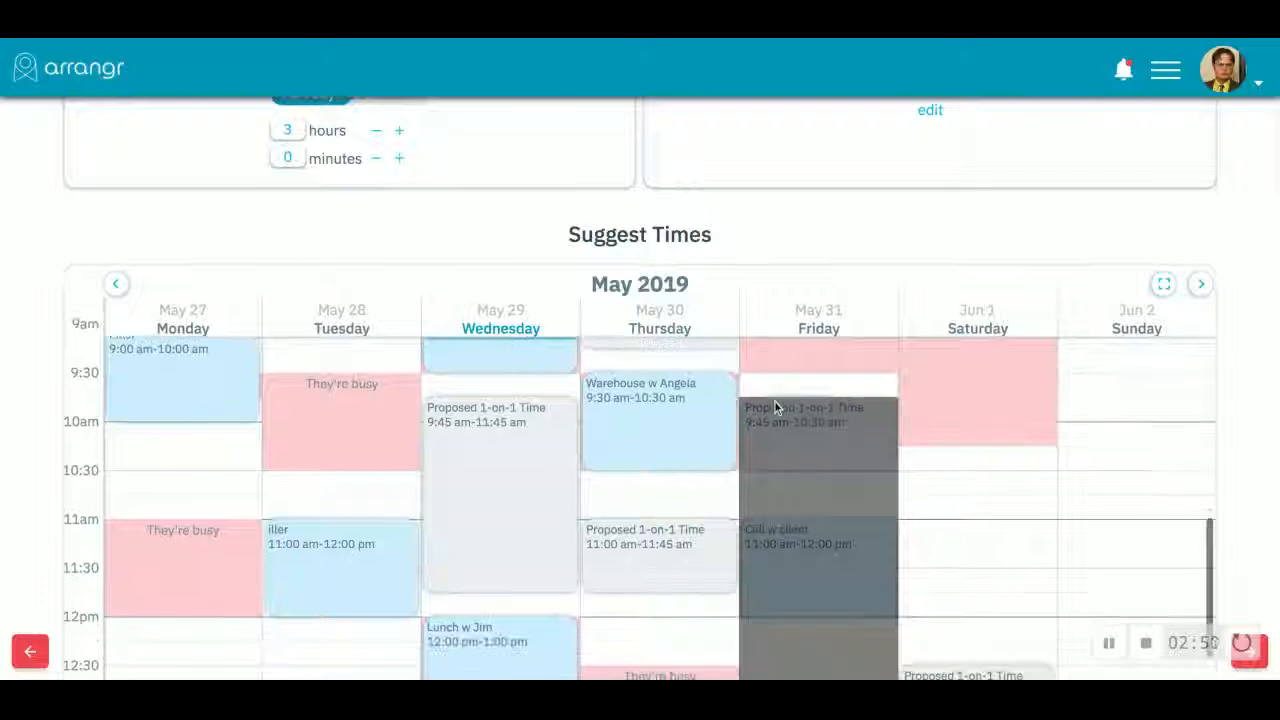
{"action": "scroll", "coordinate": [774, 405], "scroll_direction": "down", "scroll_amount": 7}
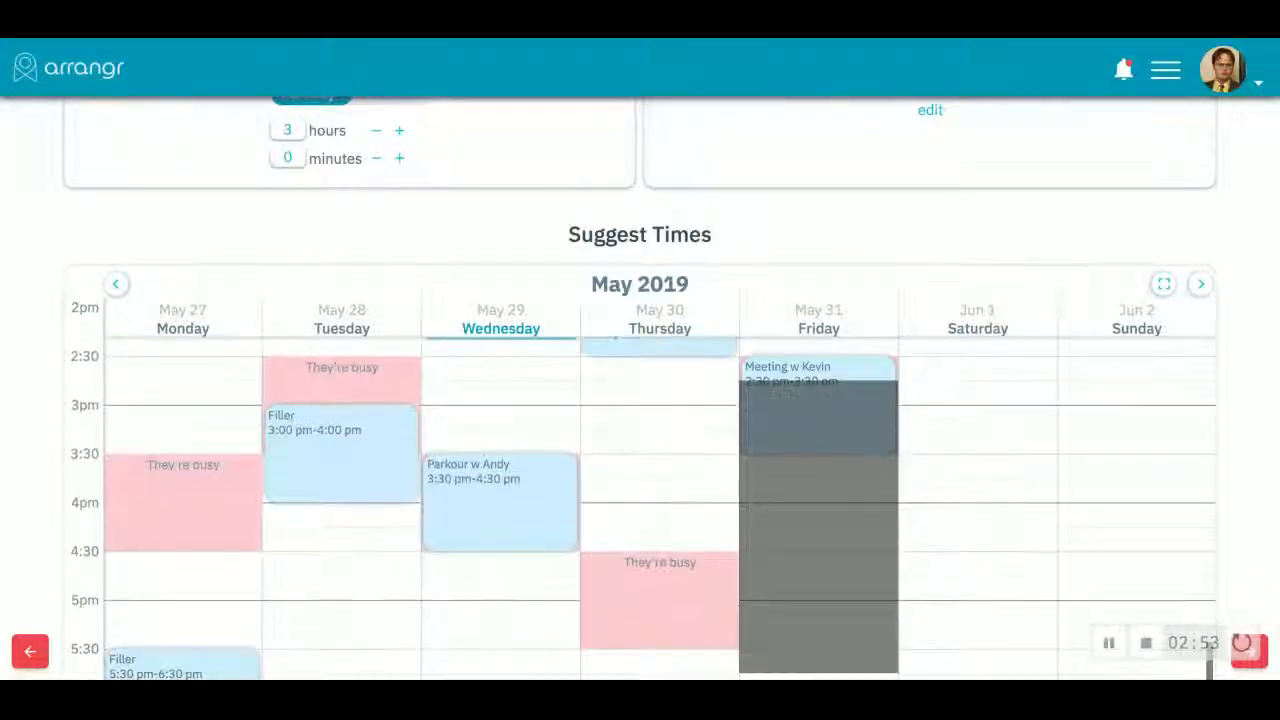
{"action": "scroll", "coordinate": [774, 405], "scroll_direction": "down", "scroll_amount": 8}
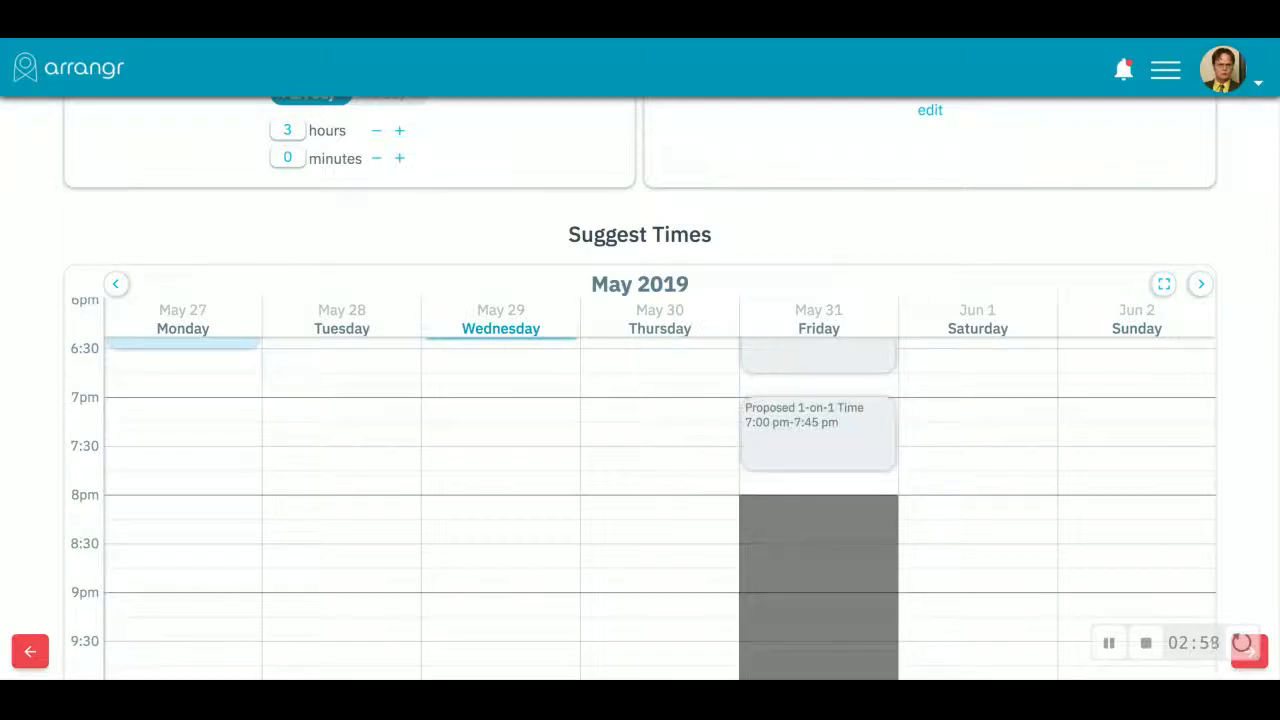
{"action": "left_click", "coordinate": [770, 600]}
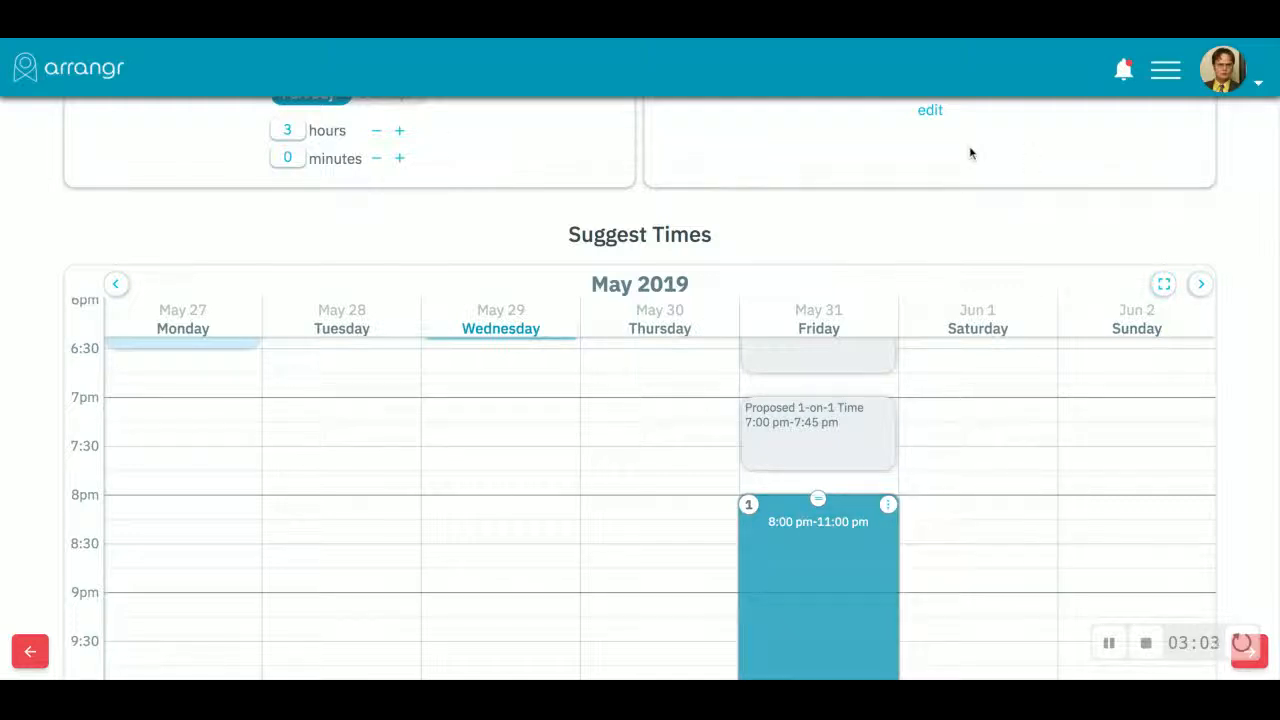
Step: Suggest a second slot on Thursday, June 6 from 7:00 pm to 10:00 pm in the calendar
{"action": "left_click", "coordinate": [1201, 284]}
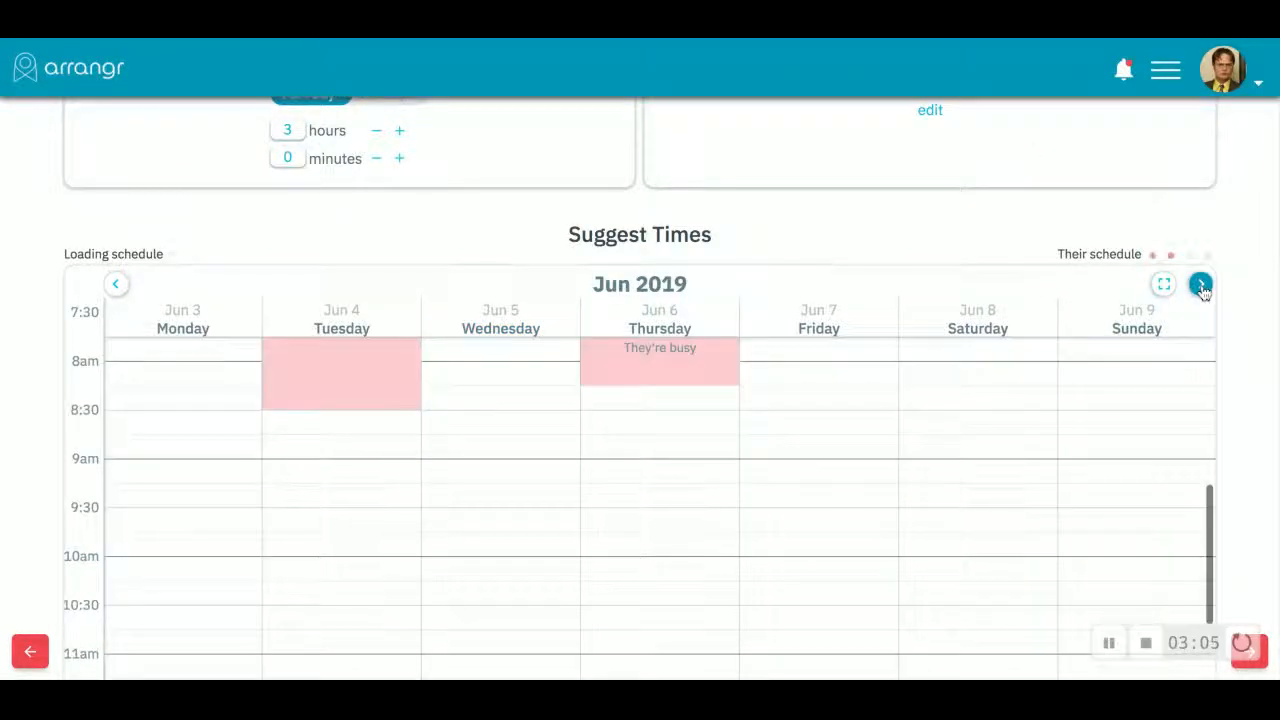
{"action": "scroll", "coordinate": [701, 391], "scroll_direction": "down", "scroll_amount": 1}
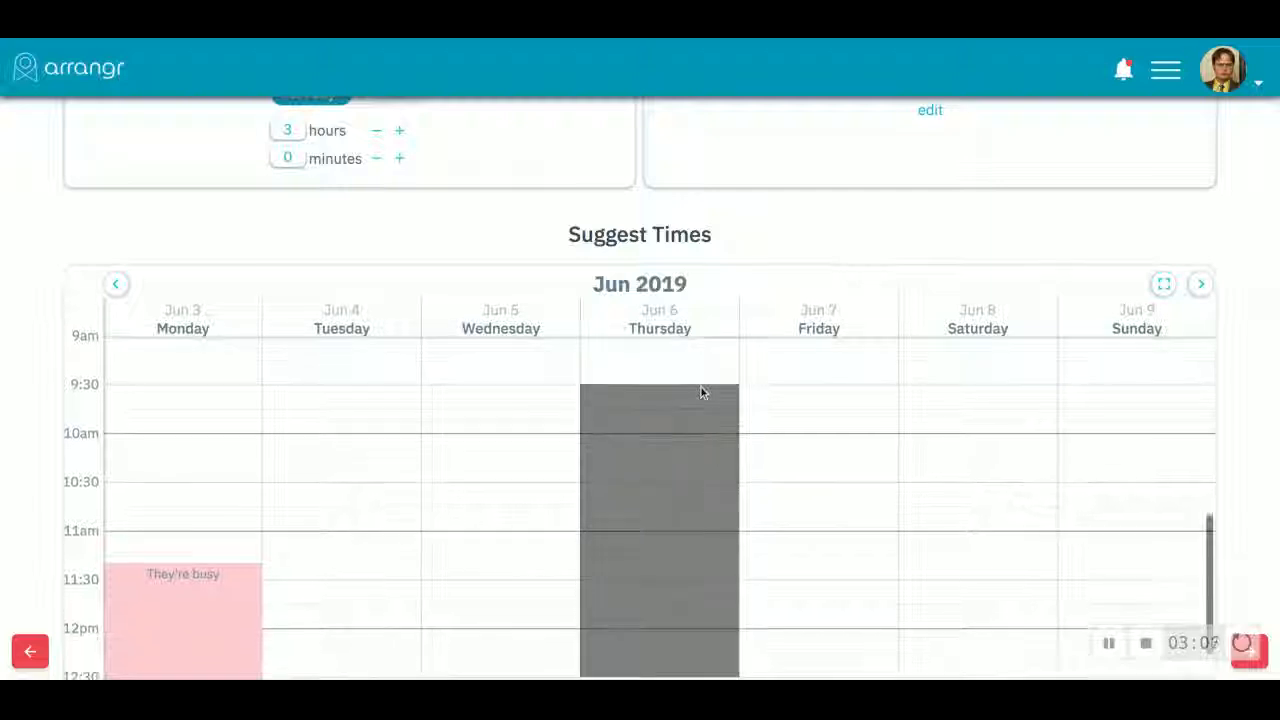
{"action": "scroll", "coordinate": [565, 493], "scroll_direction": "down", "scroll_amount": 5}
{"action": "scroll", "coordinate": [565, 493], "scroll_direction": "down", "scroll_amount": 3}
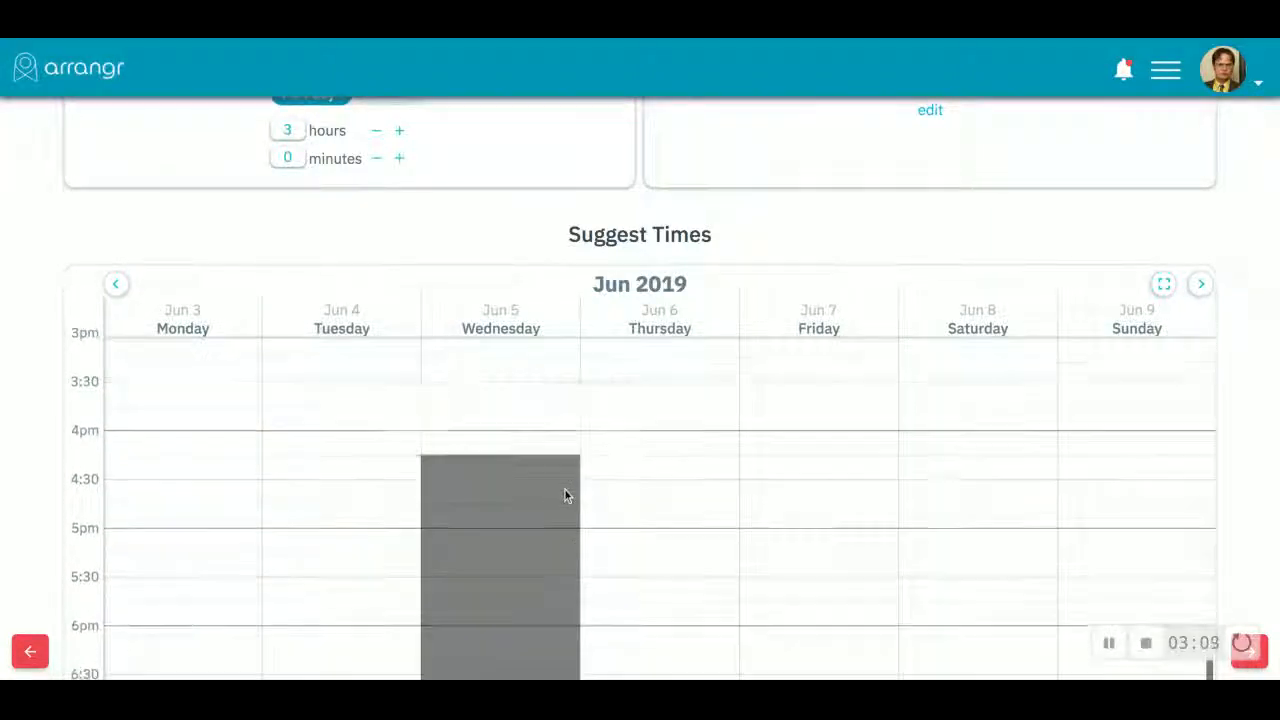
{"action": "left_click", "coordinate": [613, 533]}
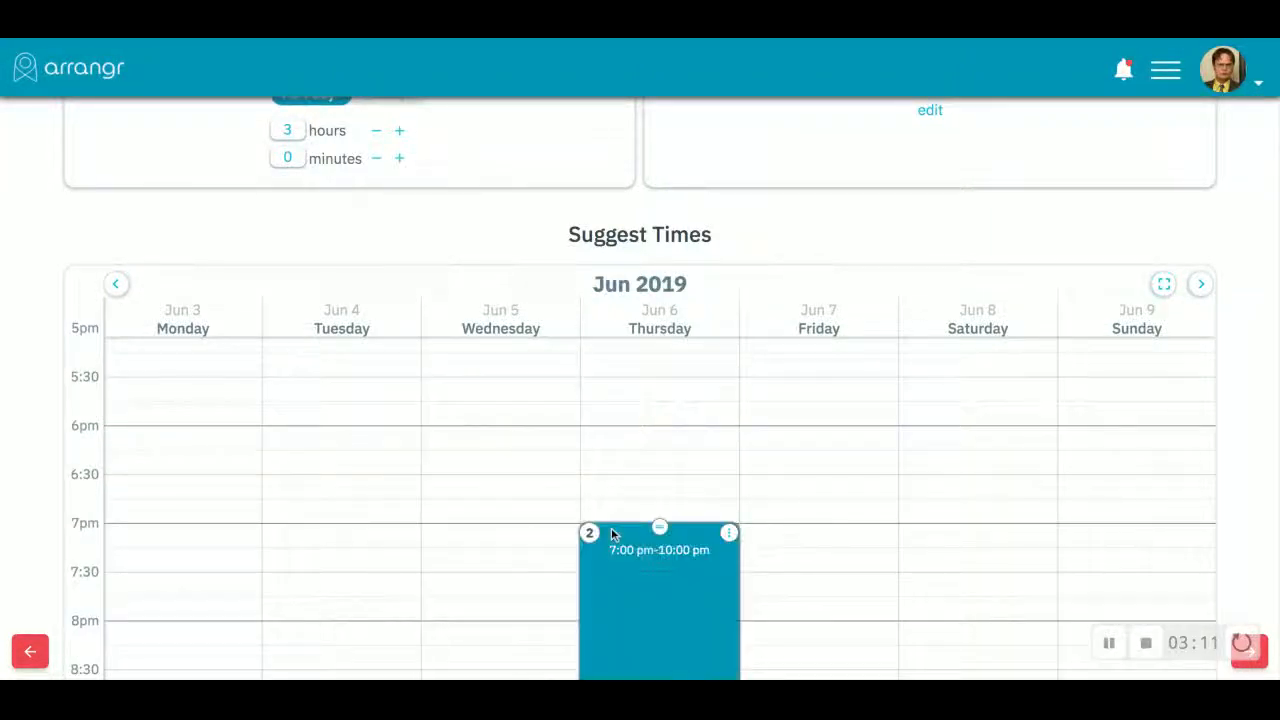
Step: Suggest a third slot on Thursday, June 13 from 7:30 pm to 10:30 pm in the calendar
{"action": "left_click", "coordinate": [1202, 285]}
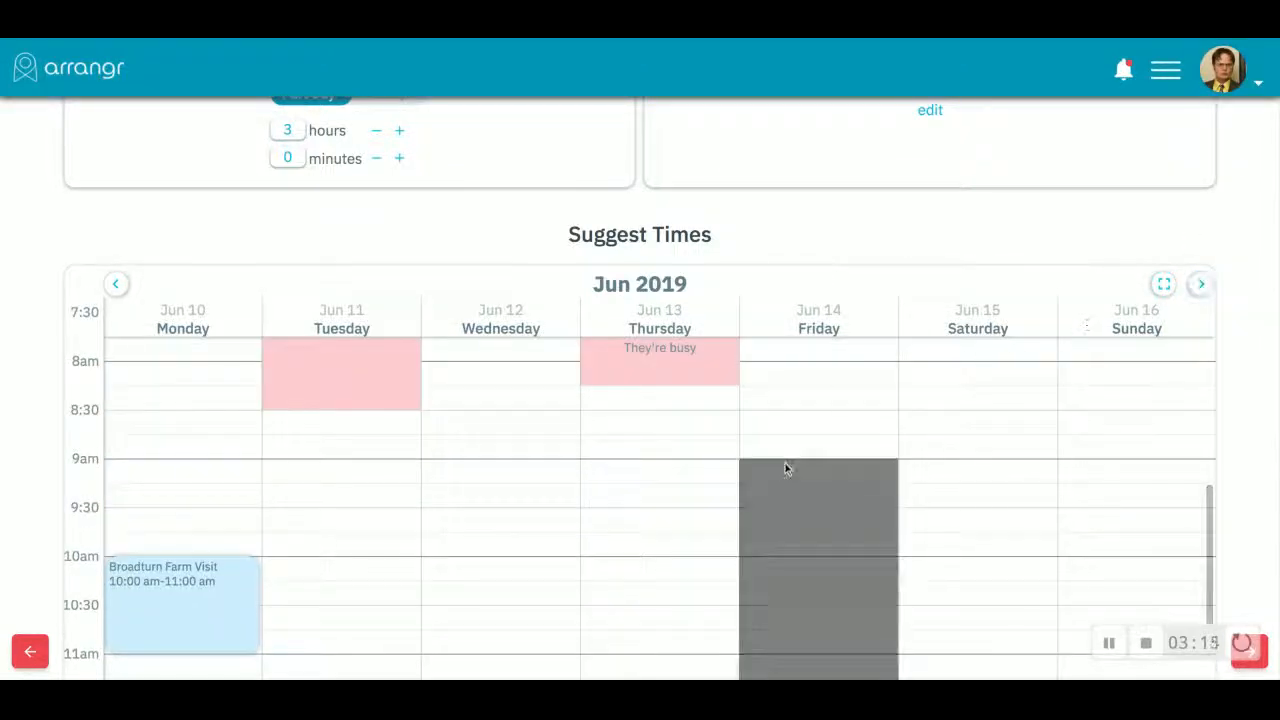
{"action": "scroll", "coordinate": [670, 447], "scroll_direction": "down", "scroll_amount": 10}
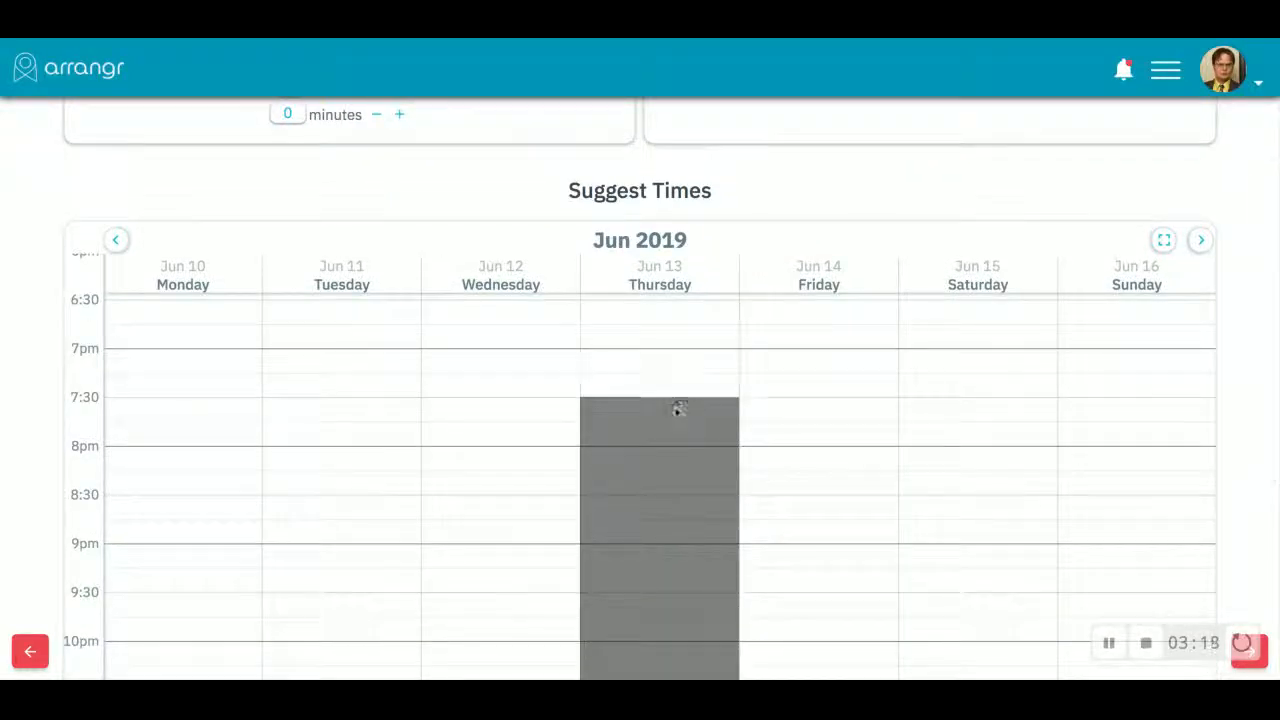
{"action": "left_click", "coordinate": [670, 417]}
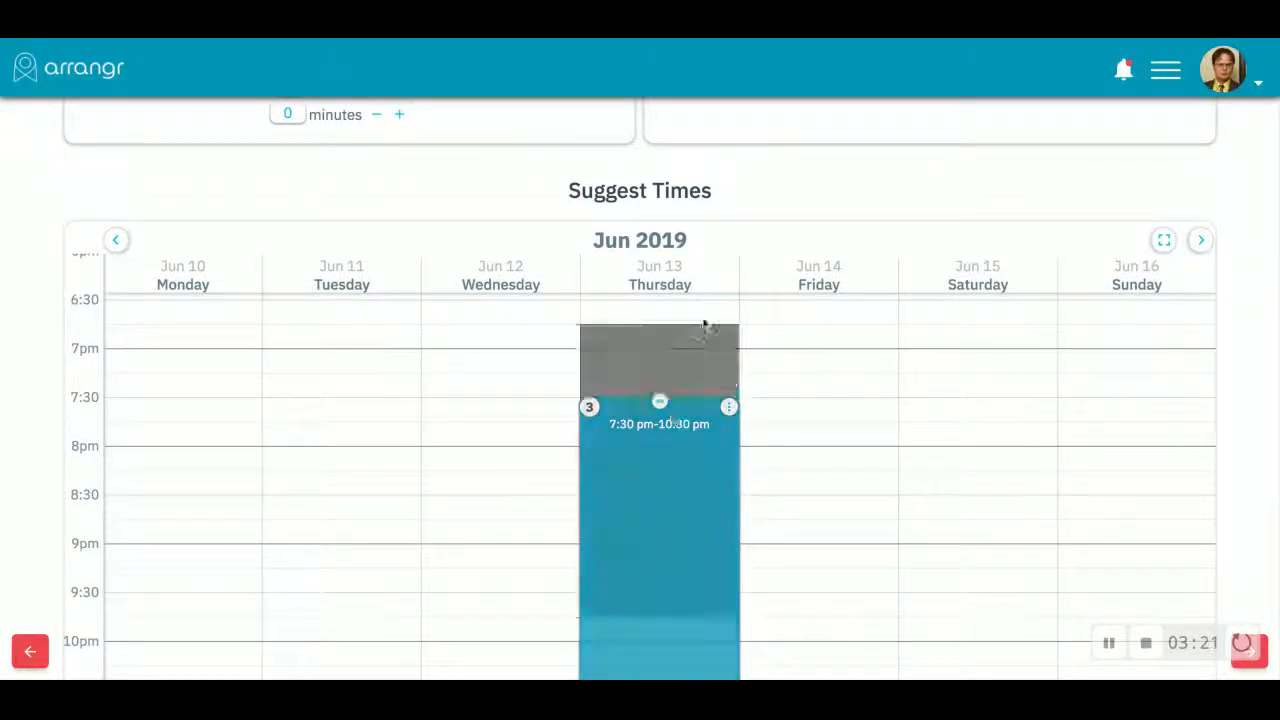
Step: Go on to the Where/How stage and start adding an in-person place by searching for Scranton, PA, USA
{"action": "scroll", "coordinate": [805, 172], "scroll_direction": "up", "scroll_amount": 5}
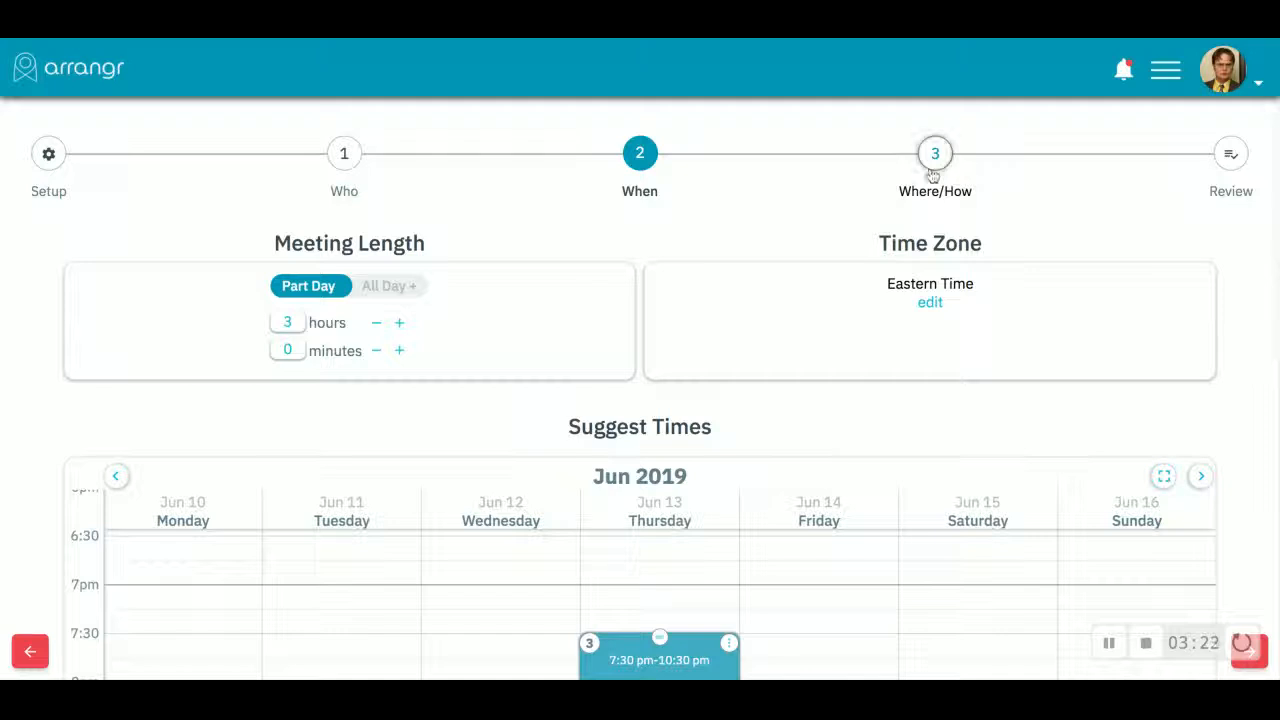
{"action": "left_click", "coordinate": [930, 172]}
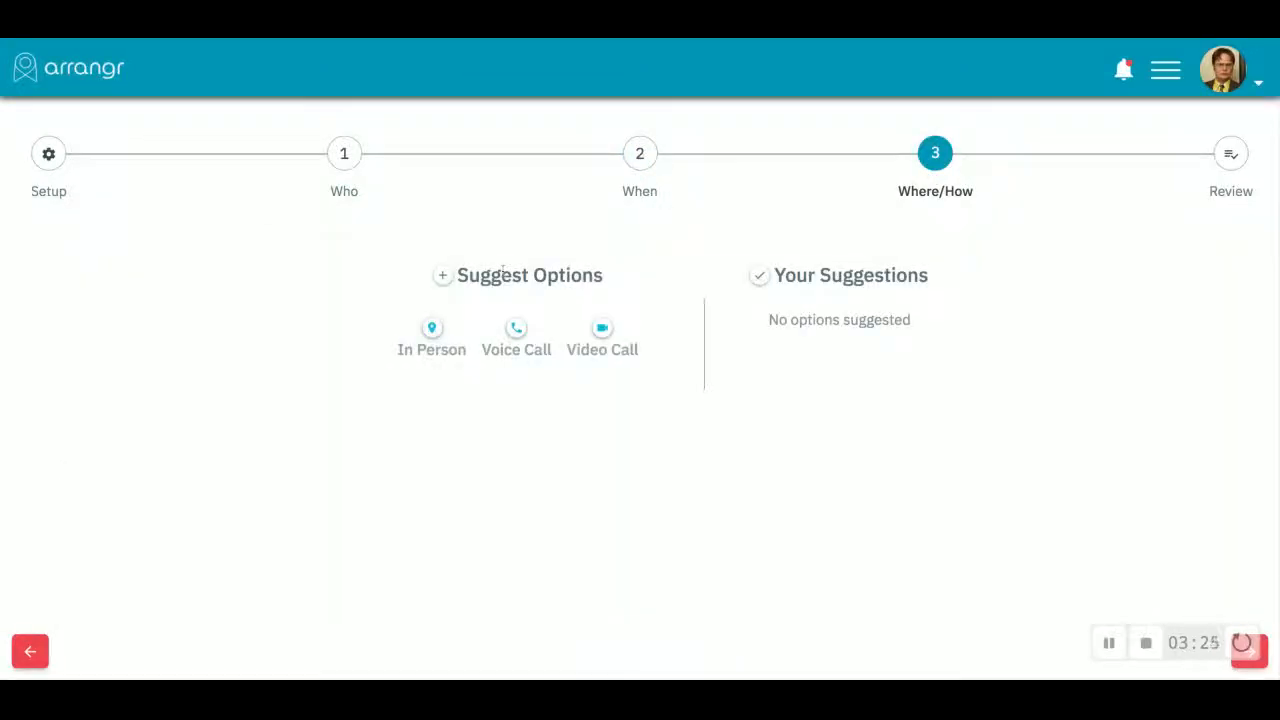
{"action": "left_click", "coordinate": [436, 333]}
{"action": "left_click", "coordinate": [481, 397]}
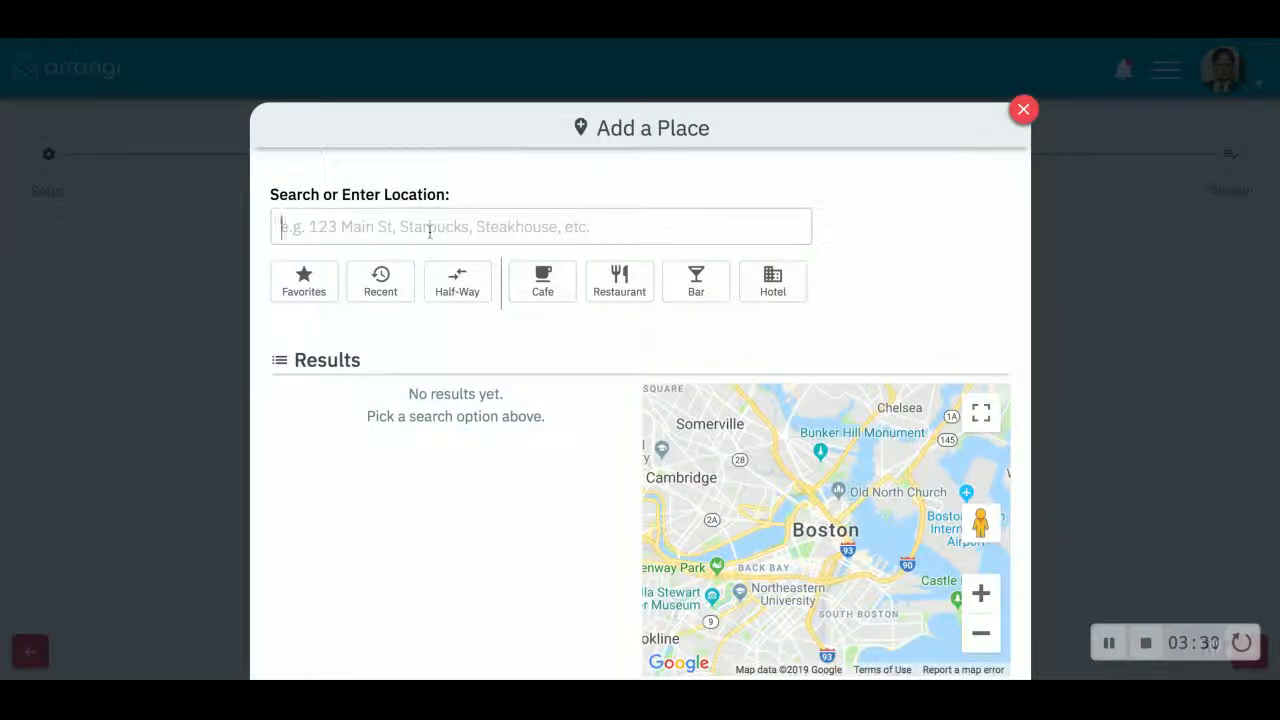
{"action": "type", "text": "scranton"}
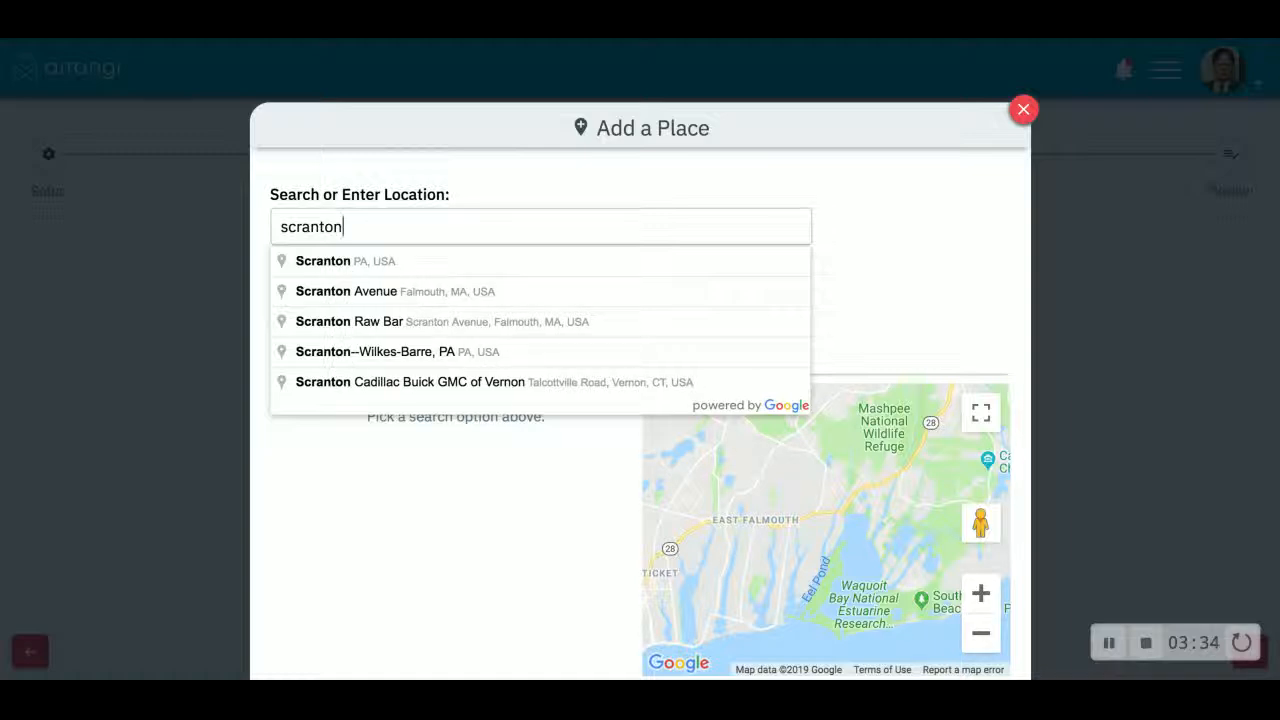
{"action": "key", "text": "Down"}
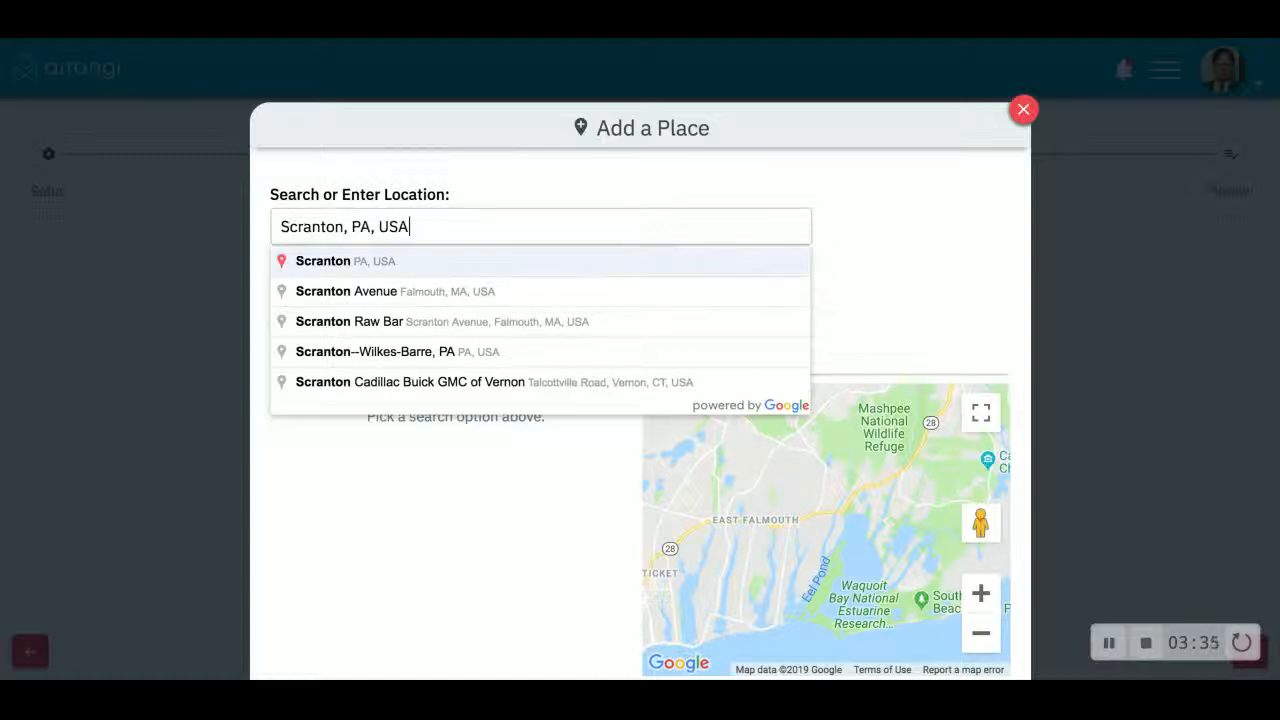
{"action": "key", "text": "Return"}
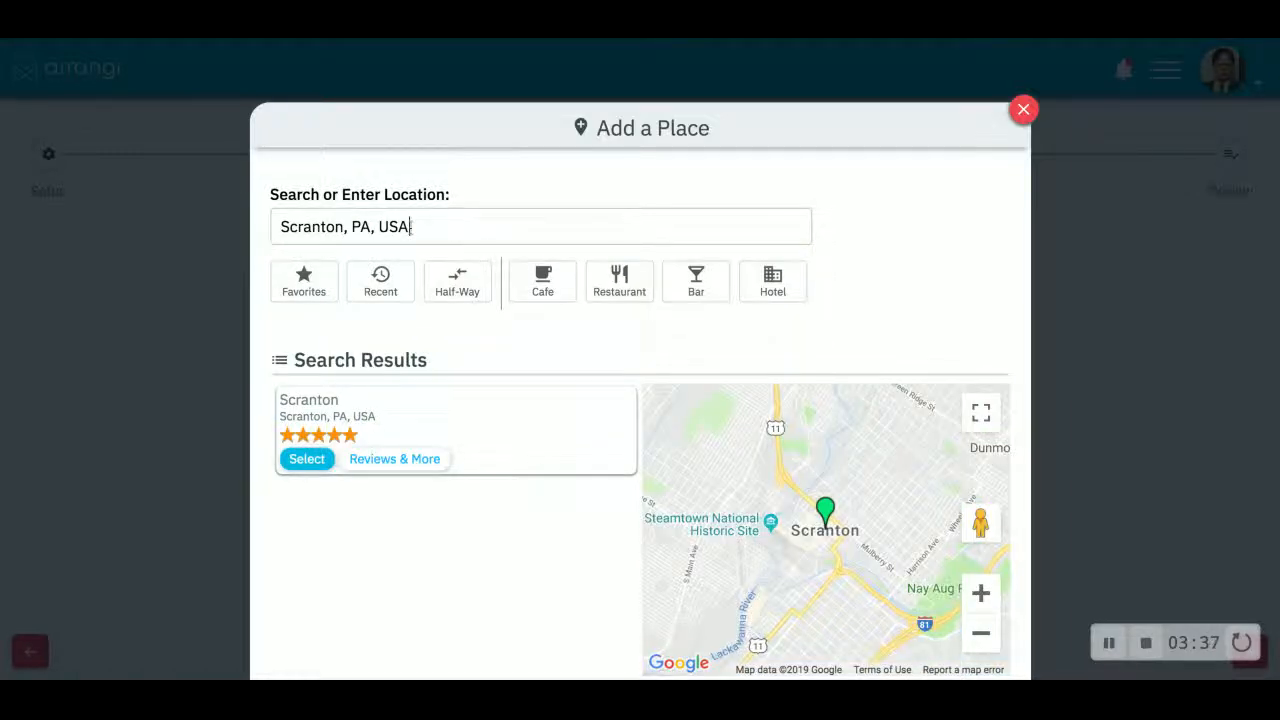
Step: List the restaurants around Scranton and add Sambuca Grille as a suggested place
{"action": "key", "text": "ctrl+shift+Left"}
{"action": "key", "text": "ctrl+shift+Left"}
{"action": "key", "text": "ctrl+shift+Left"}
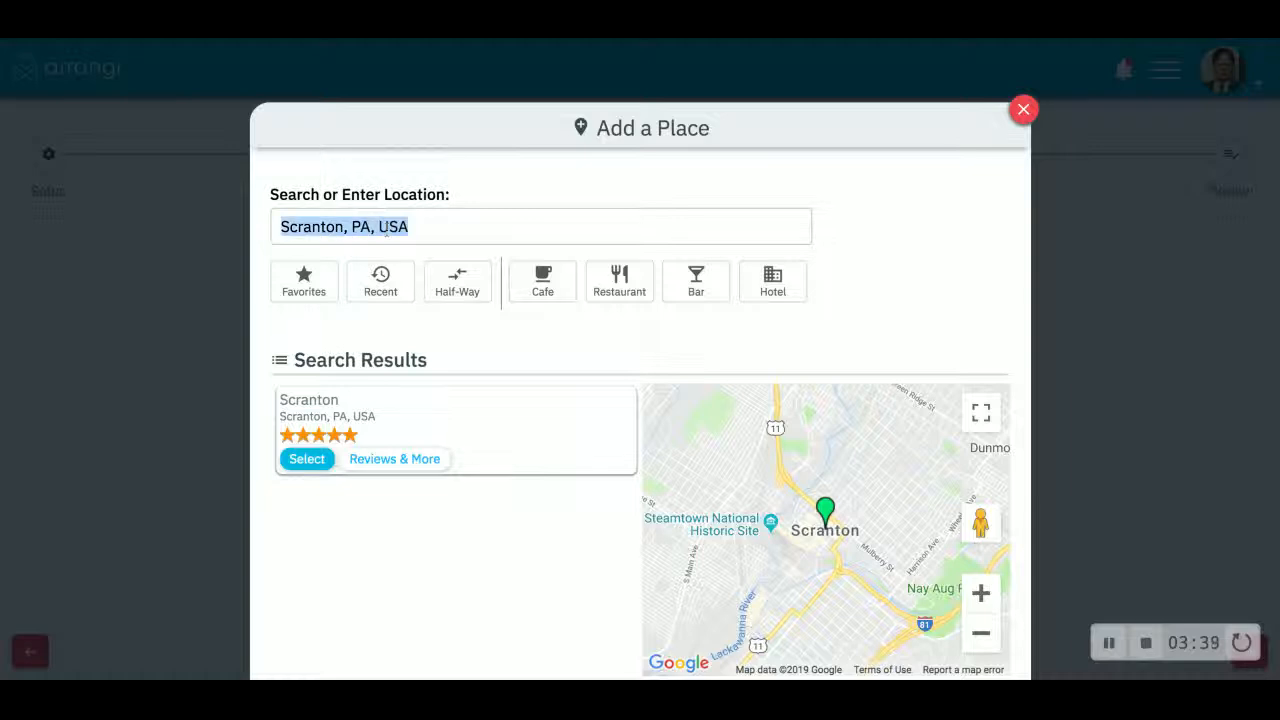
{"action": "left_click", "coordinate": [612, 282]}
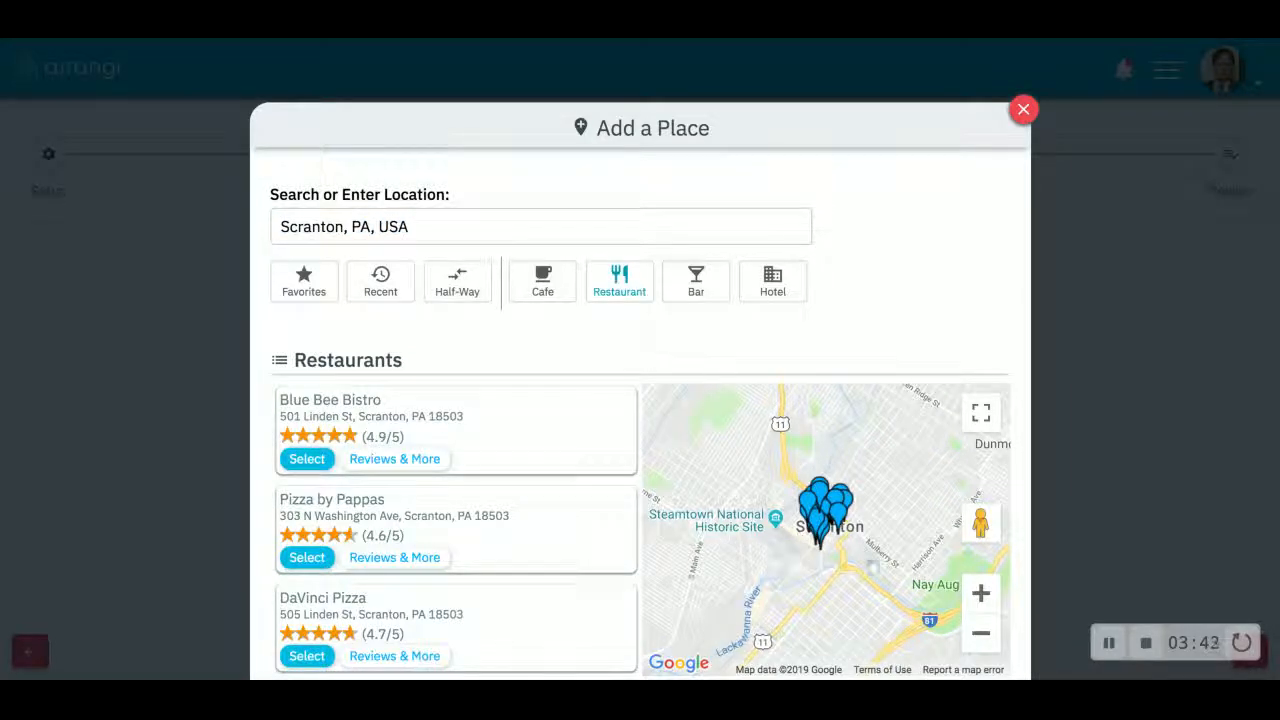
{"action": "scroll", "coordinate": [872, 566], "scroll_direction": "up", "scroll_amount": 1}
{"action": "scroll", "coordinate": [543, 351], "scroll_direction": "down", "scroll_amount": 1}
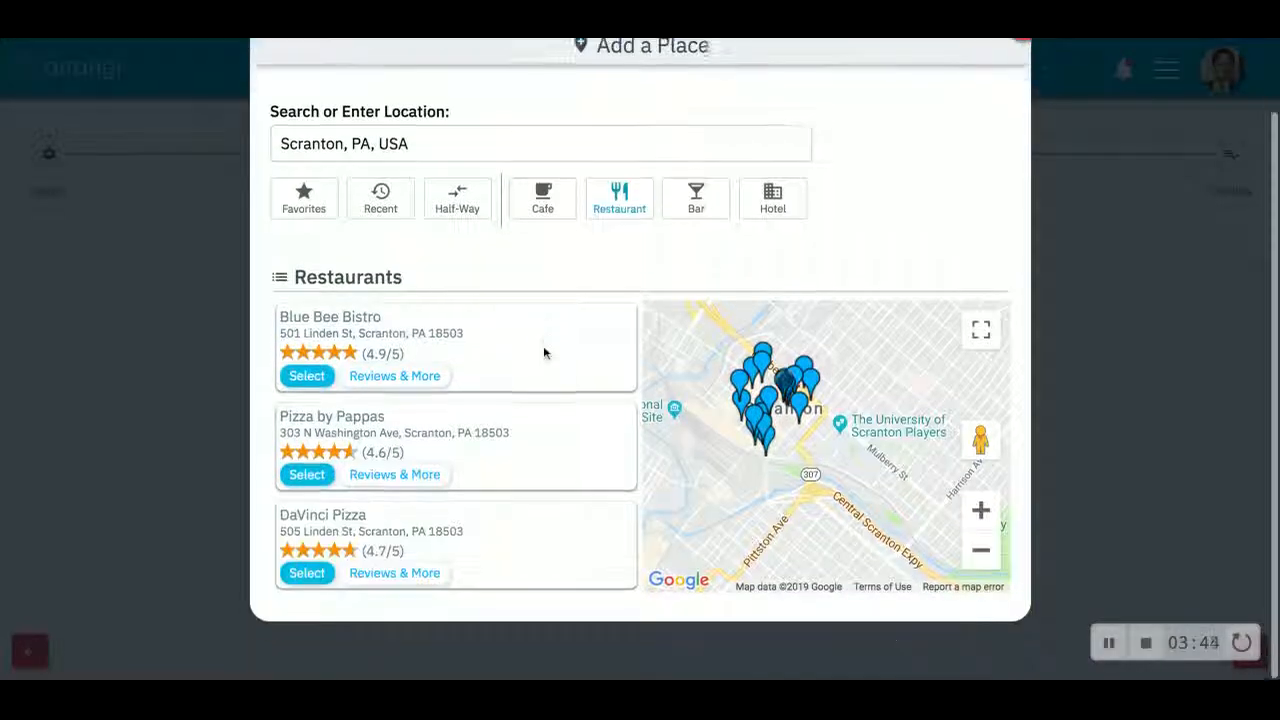
{"action": "scroll", "coordinate": [485, 412], "scroll_direction": "down", "scroll_amount": 1}
{"action": "scroll", "coordinate": [531, 406], "scroll_direction": "down", "scroll_amount": 3}
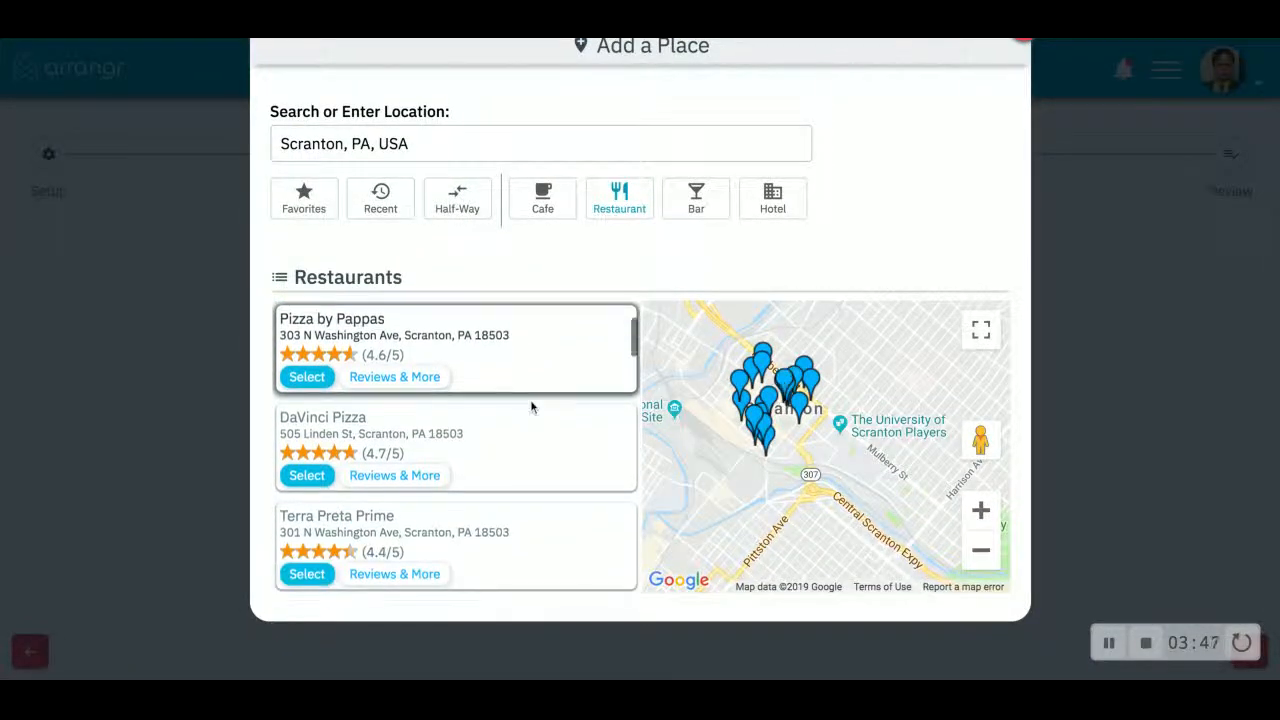
{"action": "scroll", "coordinate": [531, 406], "scroll_direction": "down", "scroll_amount": 2}
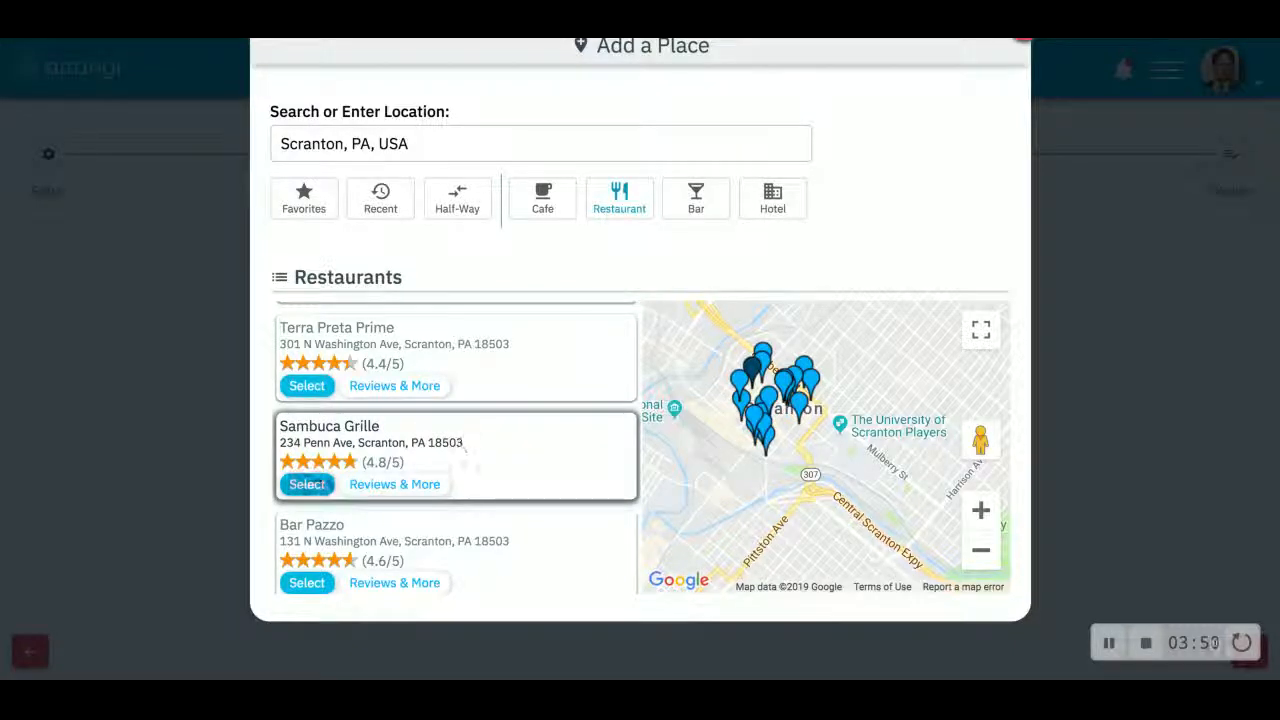
{"action": "left_click", "coordinate": [307, 484]}
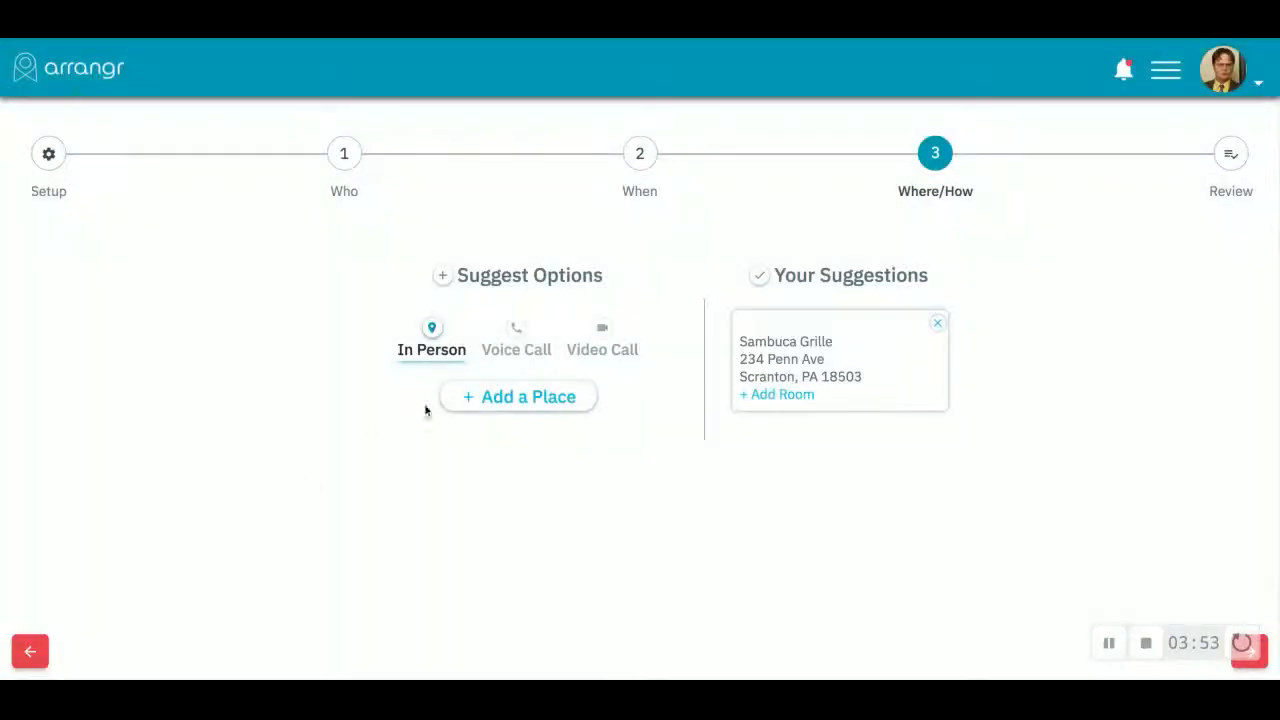
Step: Add another place by searching for "chilis" and choosing the Chili's Grill & Bar in Wilkes-Barre Township
{"action": "left_click", "coordinate": [486, 403]}
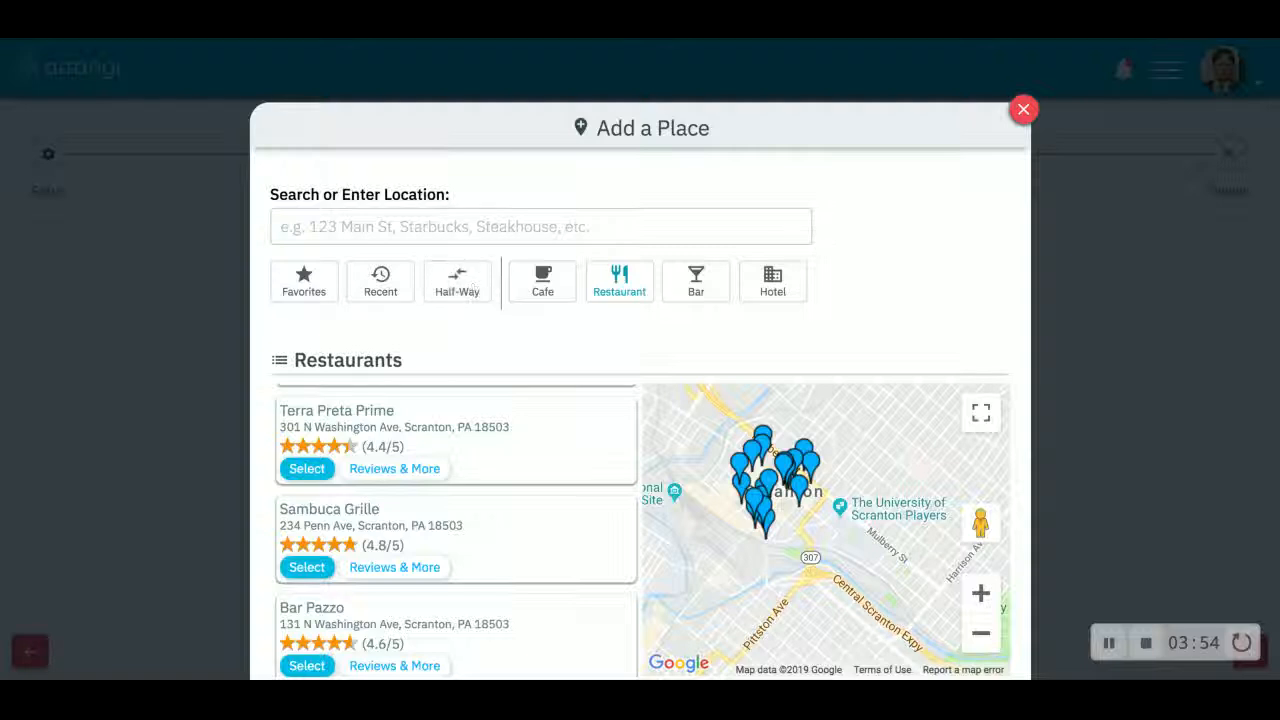
{"action": "left_click", "coordinate": [411, 227]}
{"action": "type", "text": "chil"}
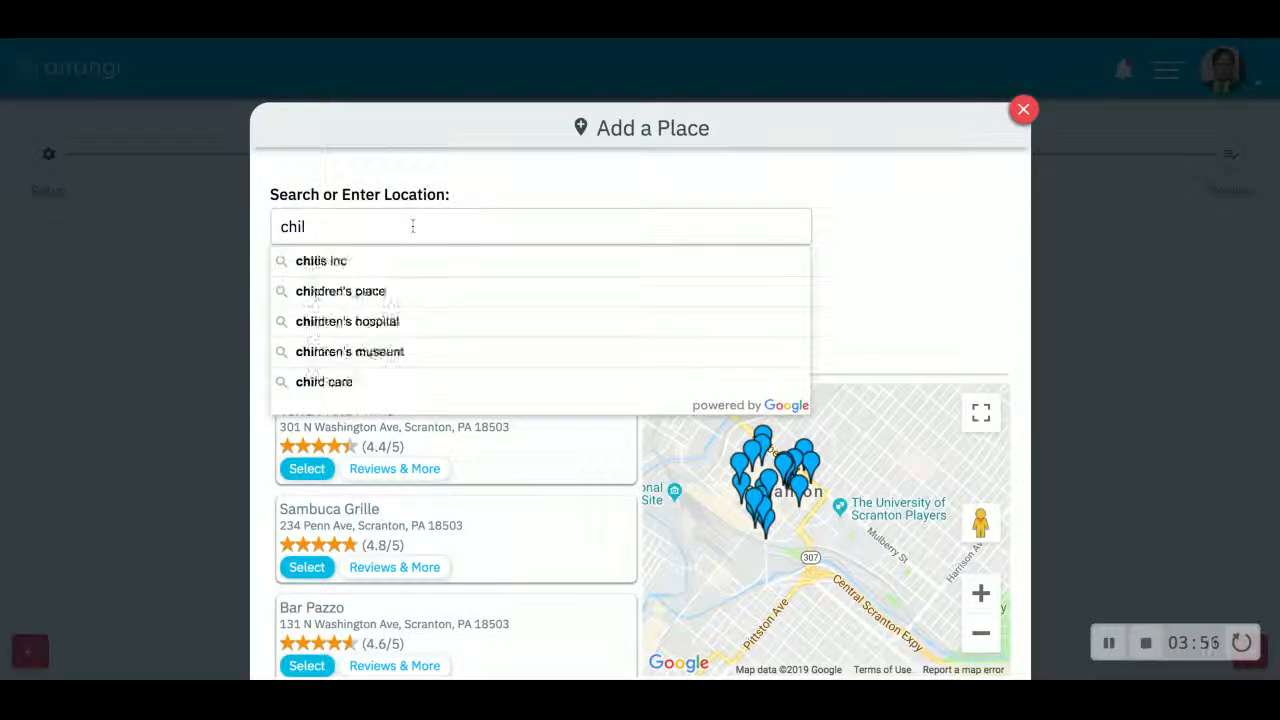
{"action": "type", "text": "is"}
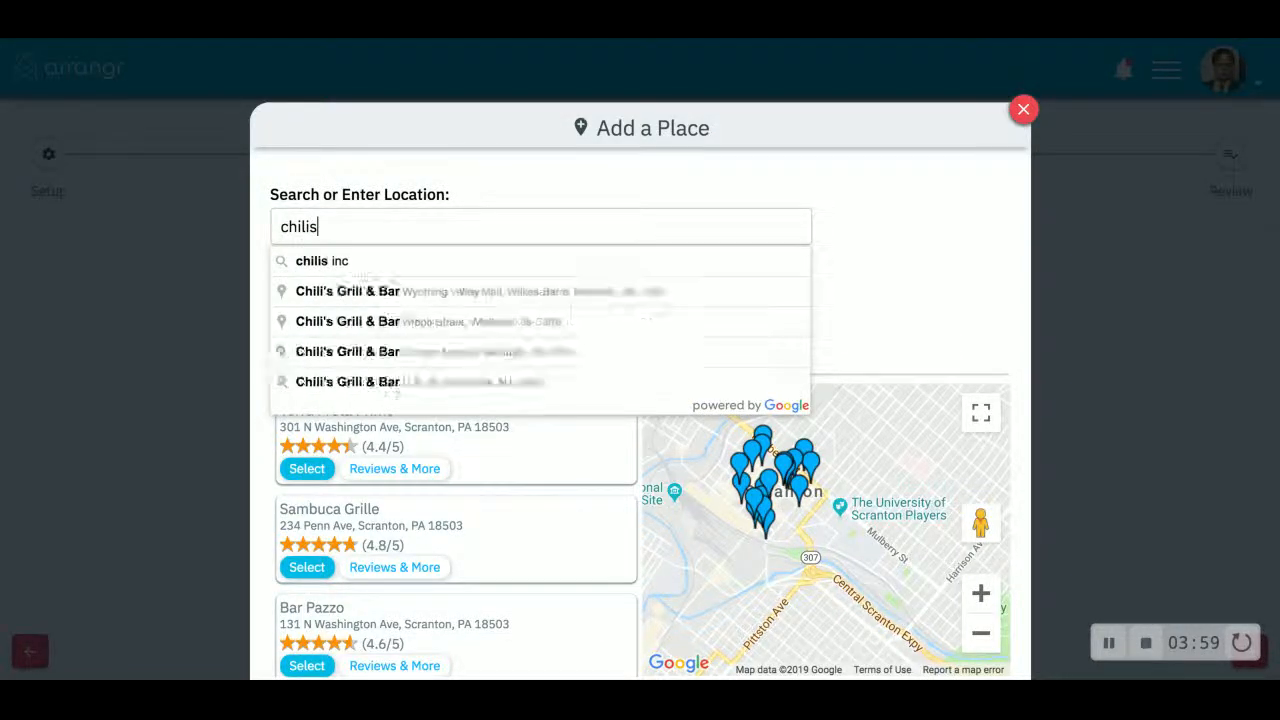
{"action": "key", "text": "Return"}
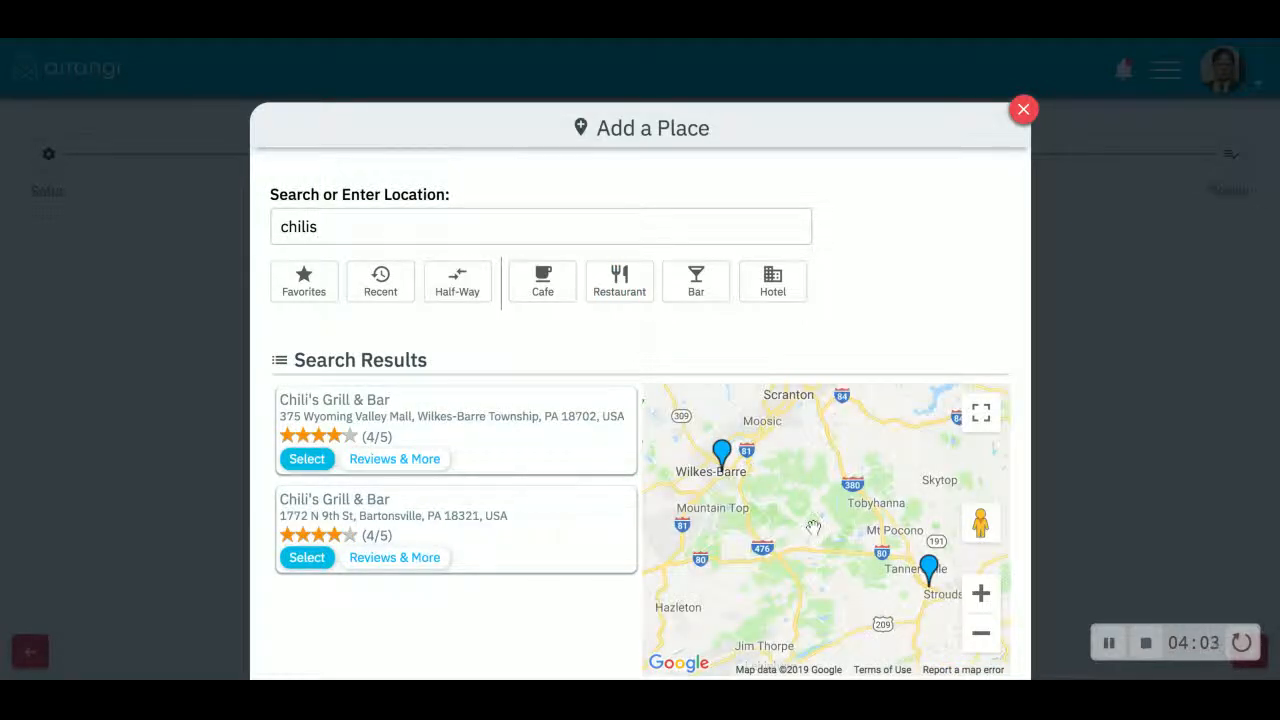
{"action": "scroll", "coordinate": [811, 513], "scroll_direction": "up", "scroll_amount": 2}
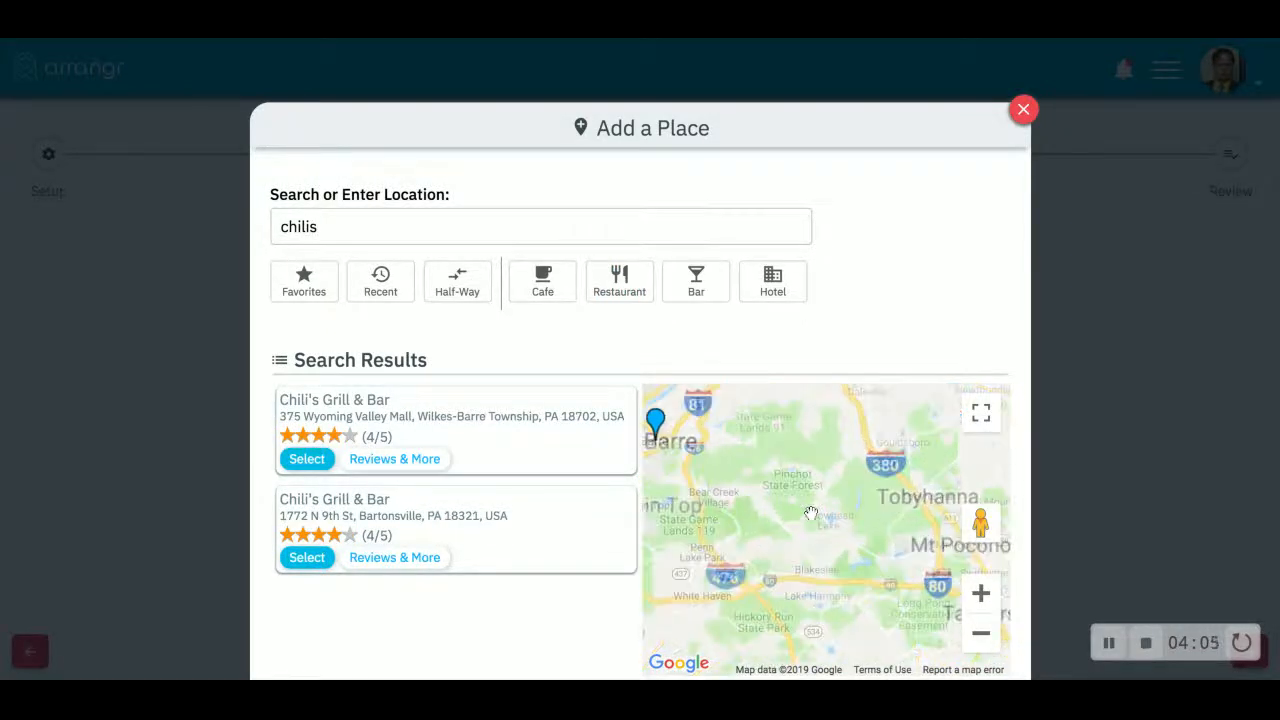
{"action": "left_click_drag", "start_coordinate": [728, 470], "coordinate": [866, 640]}
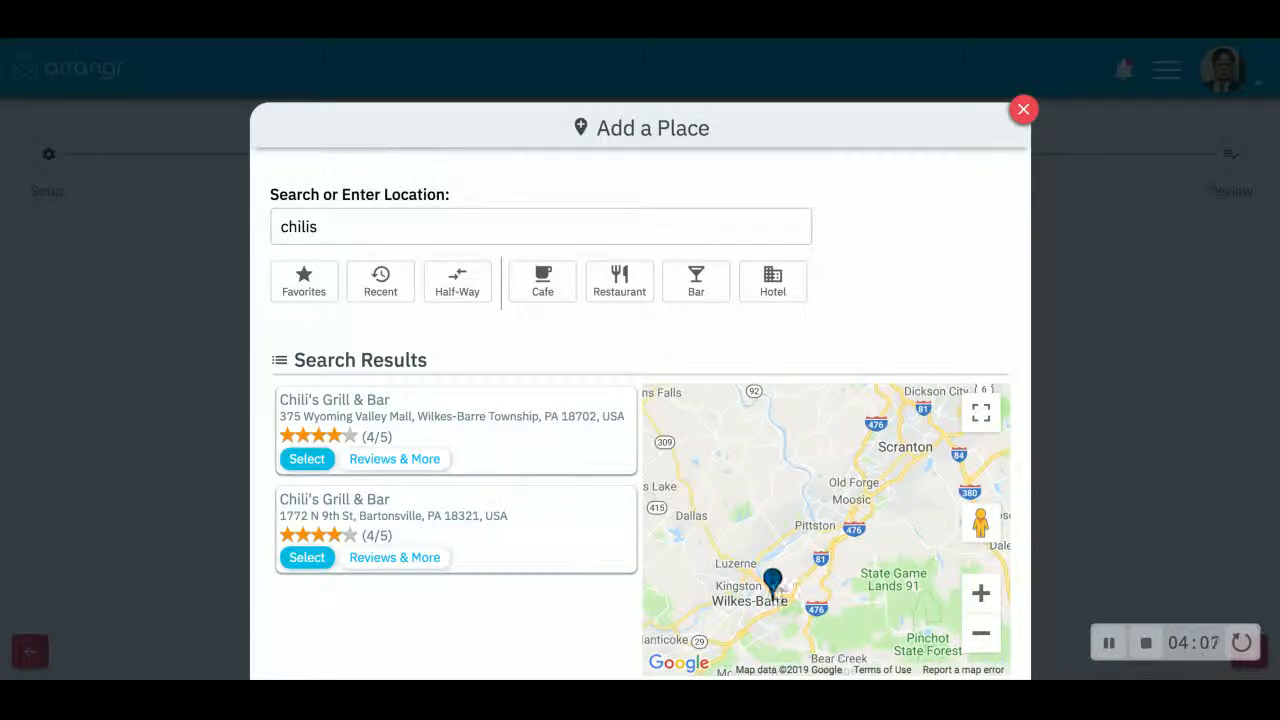
{"action": "left_click", "coordinate": [307, 458]}
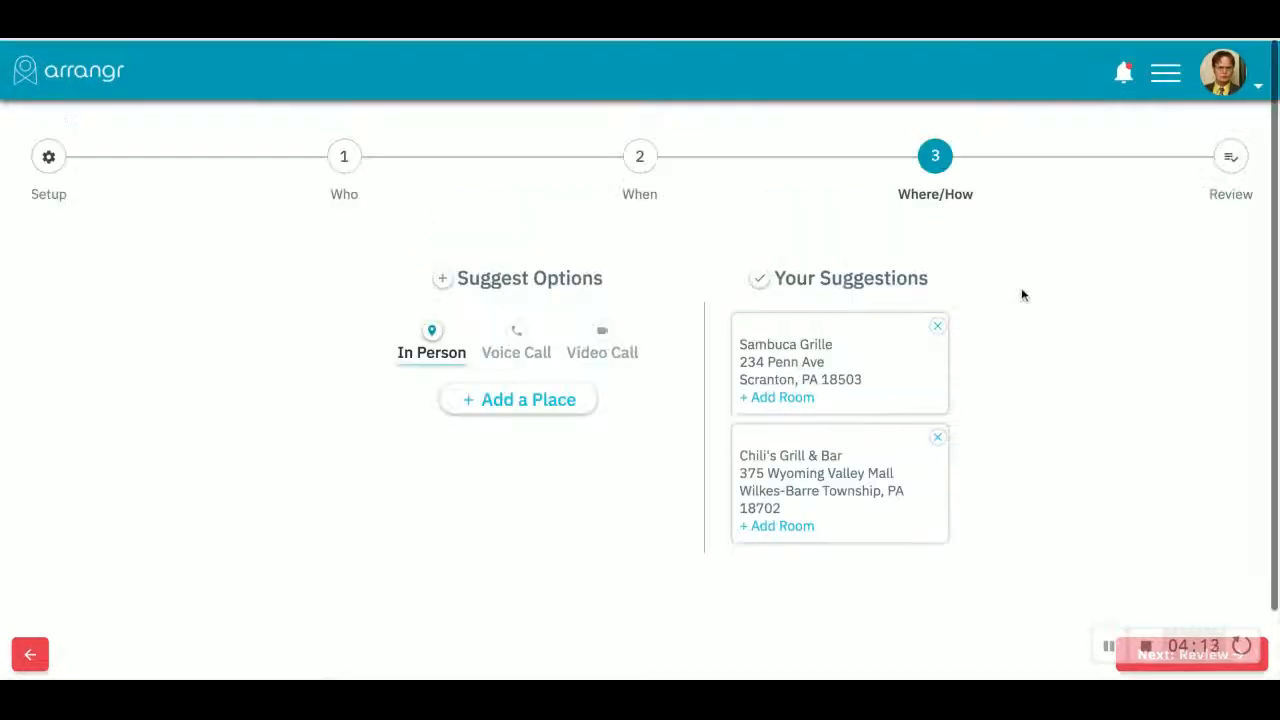
Step: Go on to the Review stage, check the poll's details, and finalize the poll
{"action": "left_click", "coordinate": [1234, 166]}
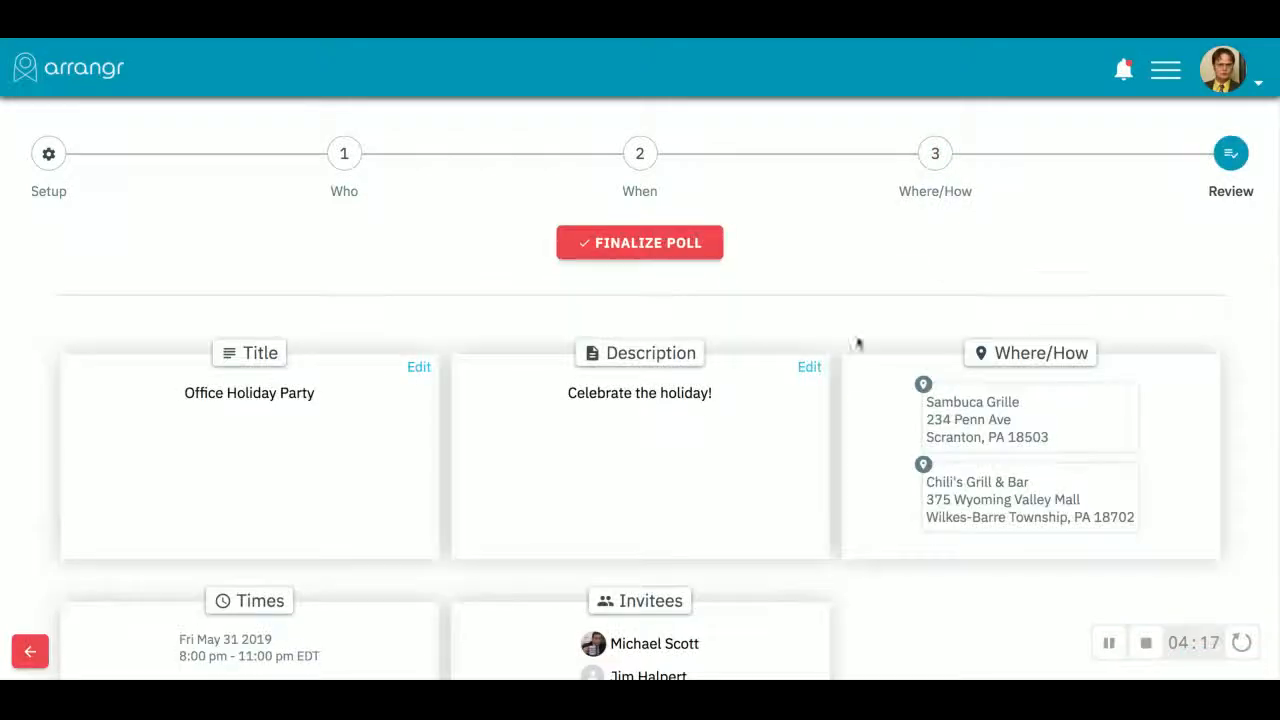
{"action": "scroll", "coordinate": [651, 410], "scroll_direction": "down", "scroll_amount": 3}
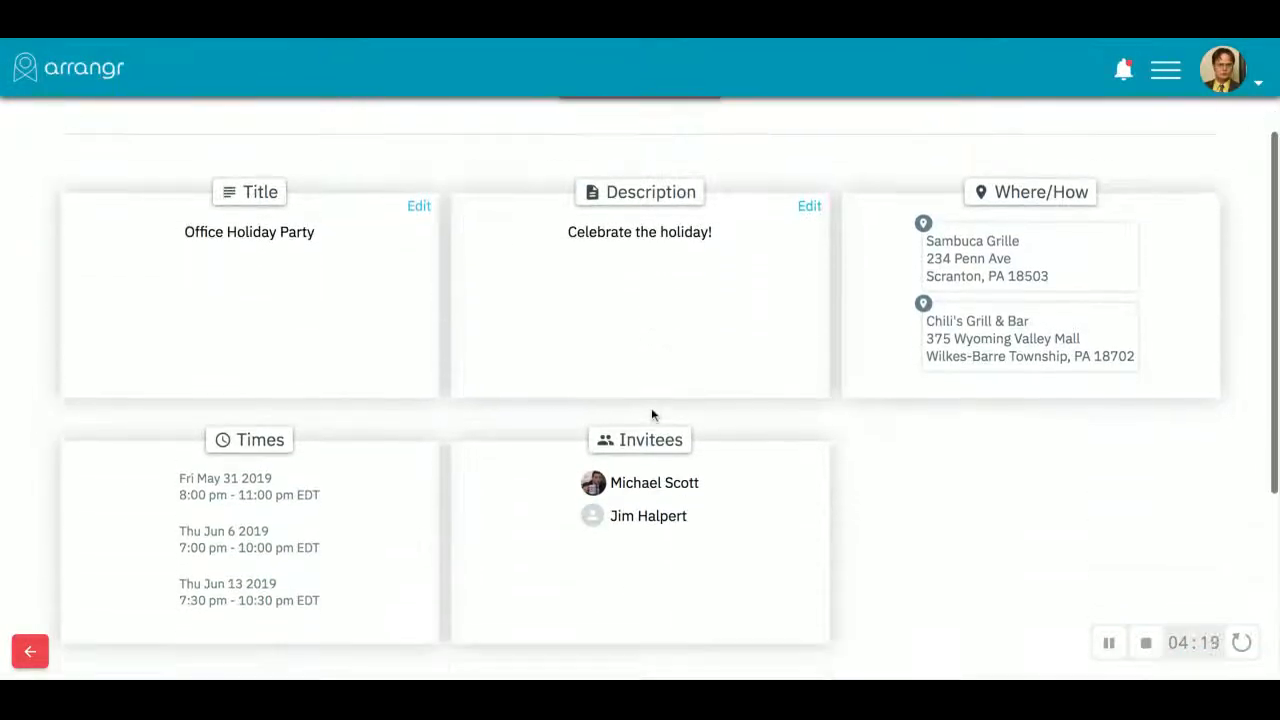
{"action": "scroll", "coordinate": [560, 400], "scroll_direction": "up", "scroll_amount": 1}
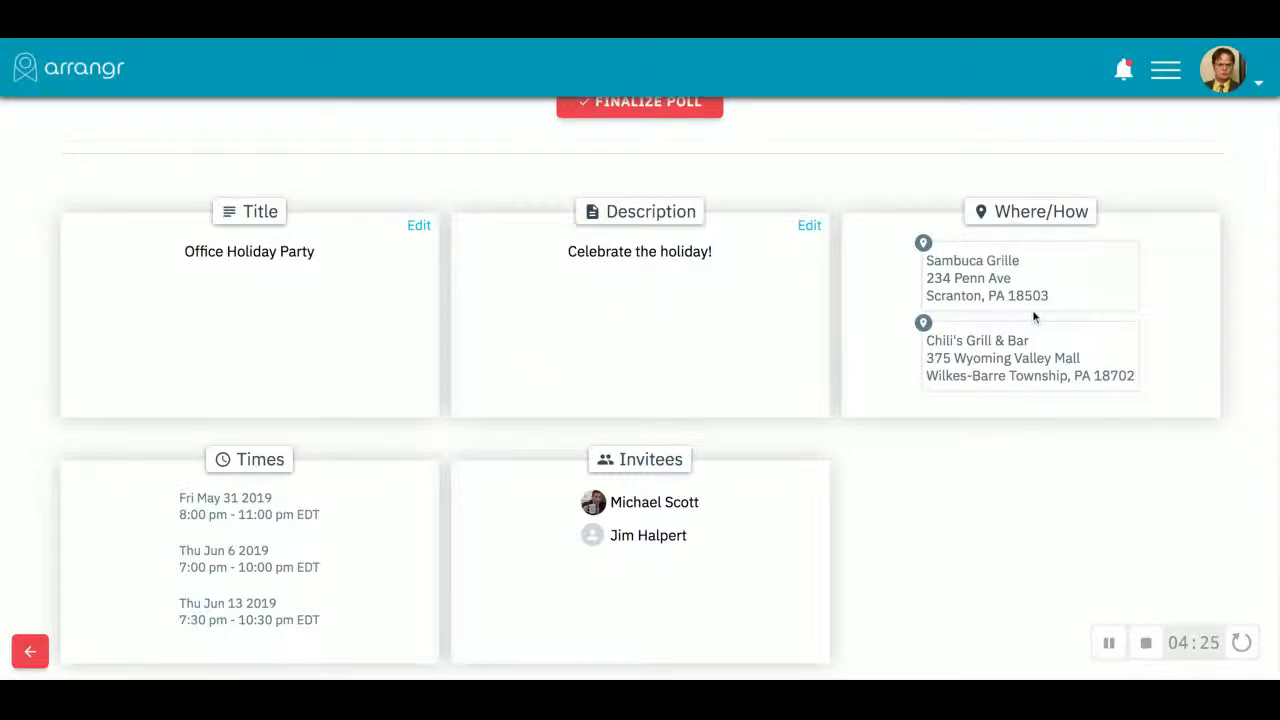
{"action": "scroll", "coordinate": [820, 330], "scroll_direction": "down", "scroll_amount": 1}
{"action": "scroll", "coordinate": [476, 449], "scroll_direction": "up", "scroll_amount": 2}
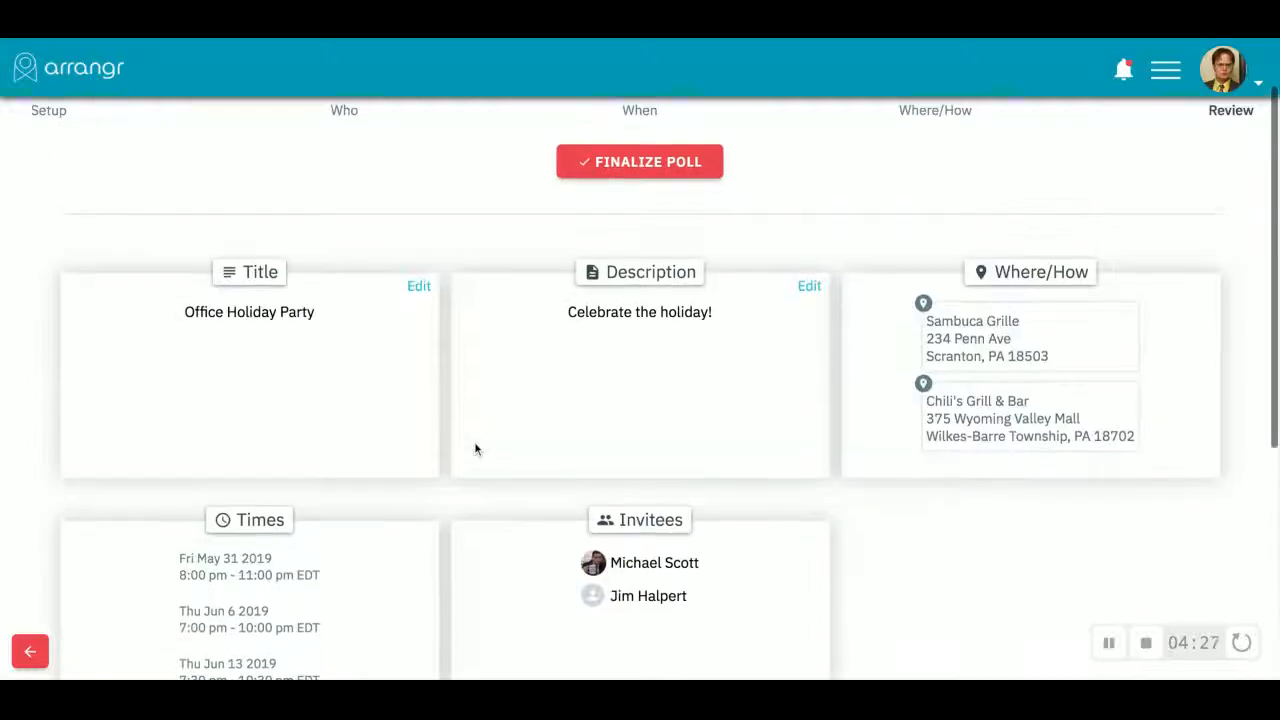
{"action": "scroll", "coordinate": [476, 449], "scroll_direction": "up", "scroll_amount": 2}
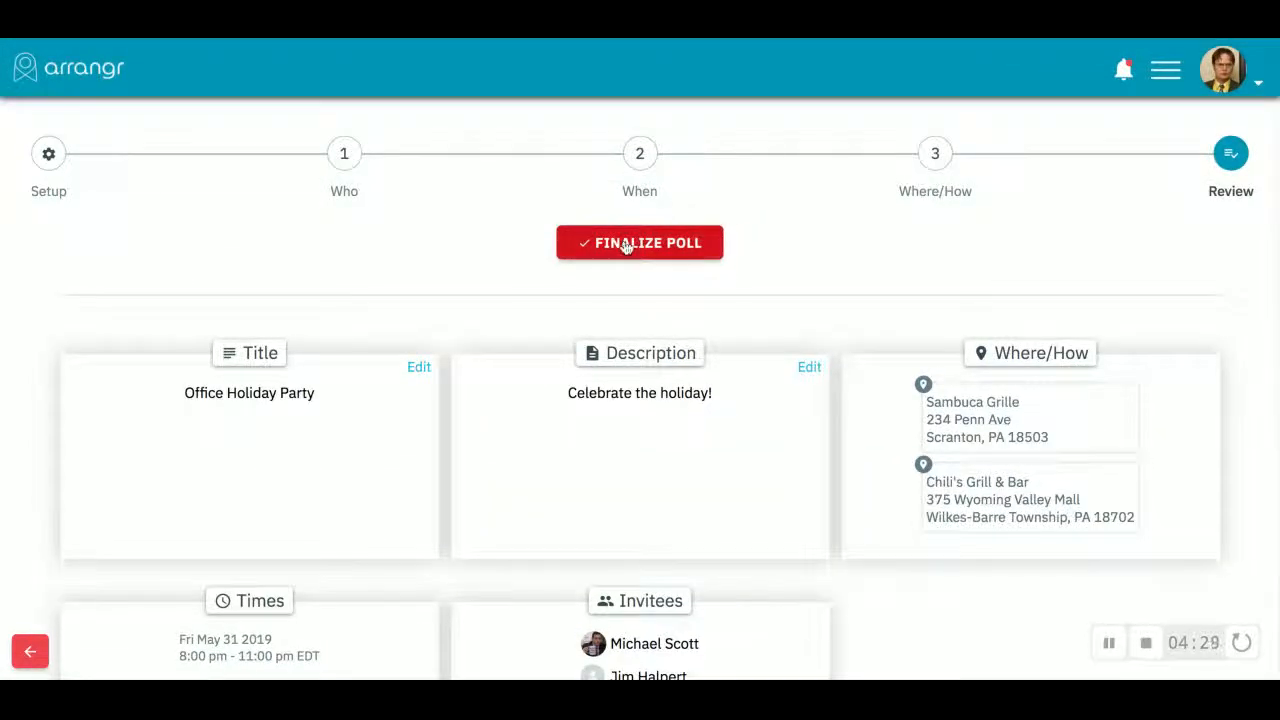
{"action": "left_click", "coordinate": [625, 246]}
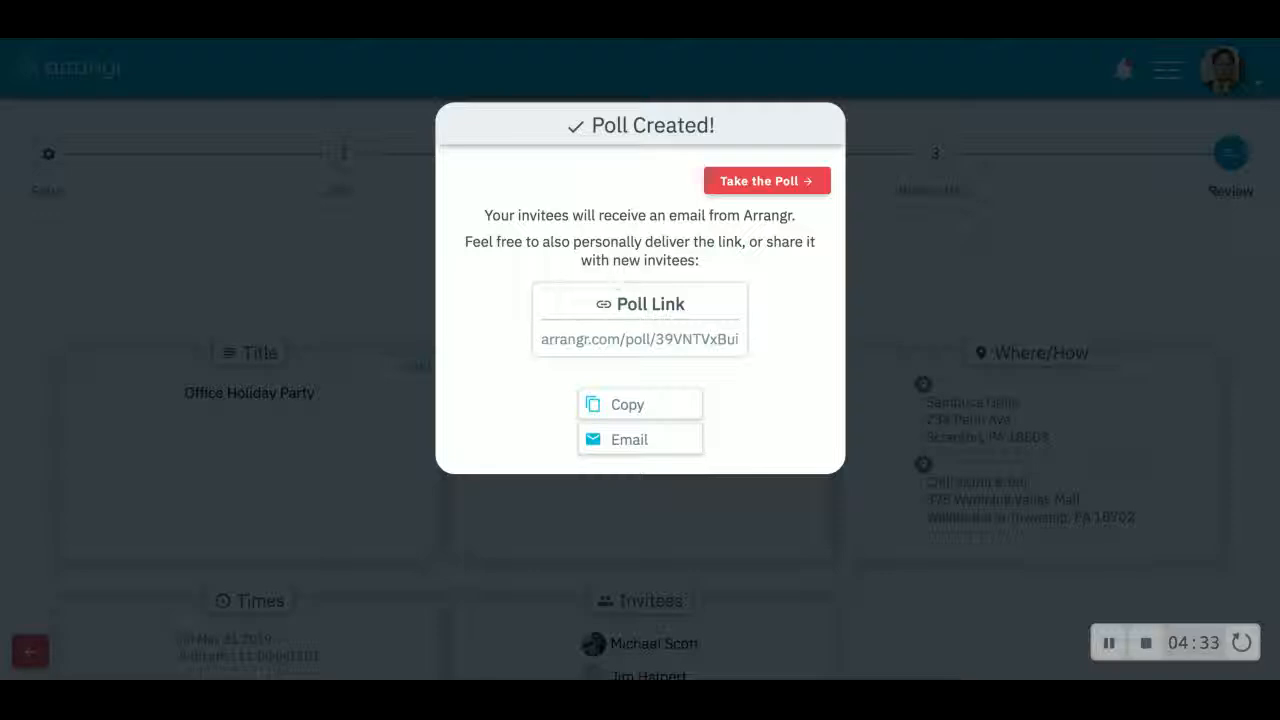
Step: Copy the link of the created poll for sharing with invitees
{"action": "mouse_move", "coordinate": [540, 343]}
{"action": "left_mouse_down"}
{"action": "mouse_move", "coordinate": [702, 343]}
{"action": "mouse_move", "coordinate": [669, 374]}
{"action": "left_mouse_up"}
{"action": "left_click", "coordinate": [630, 404]}
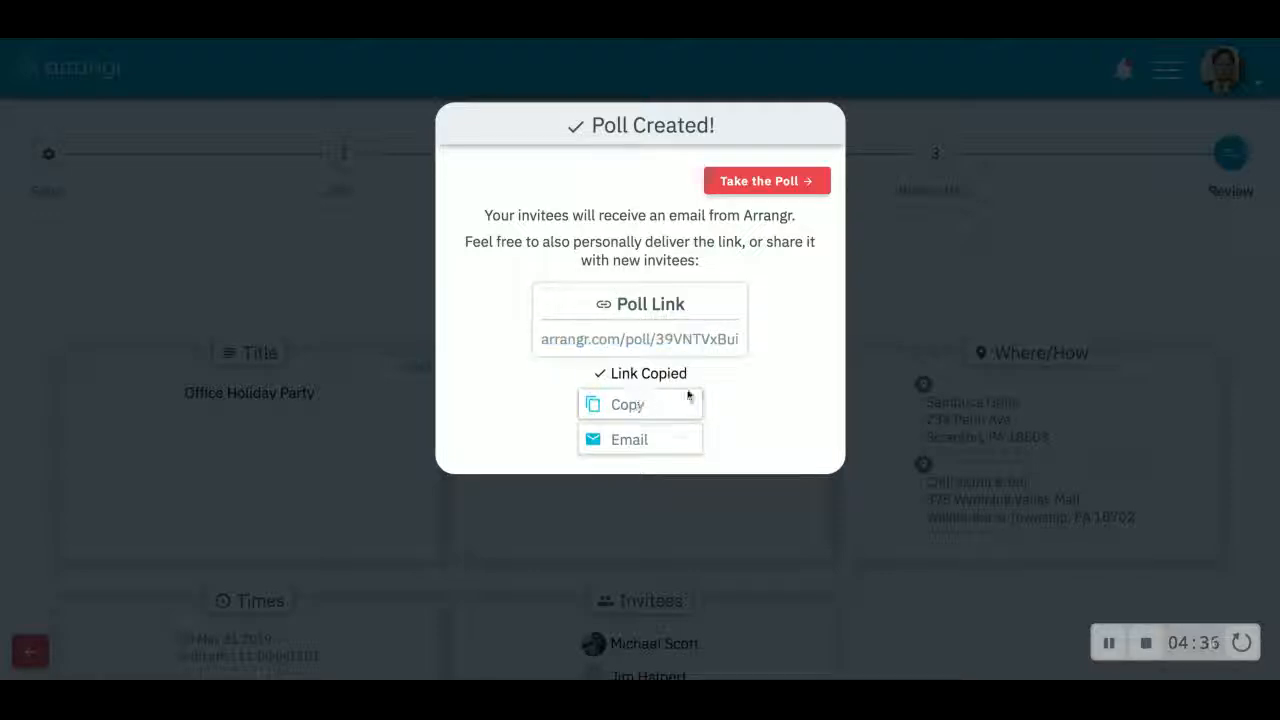